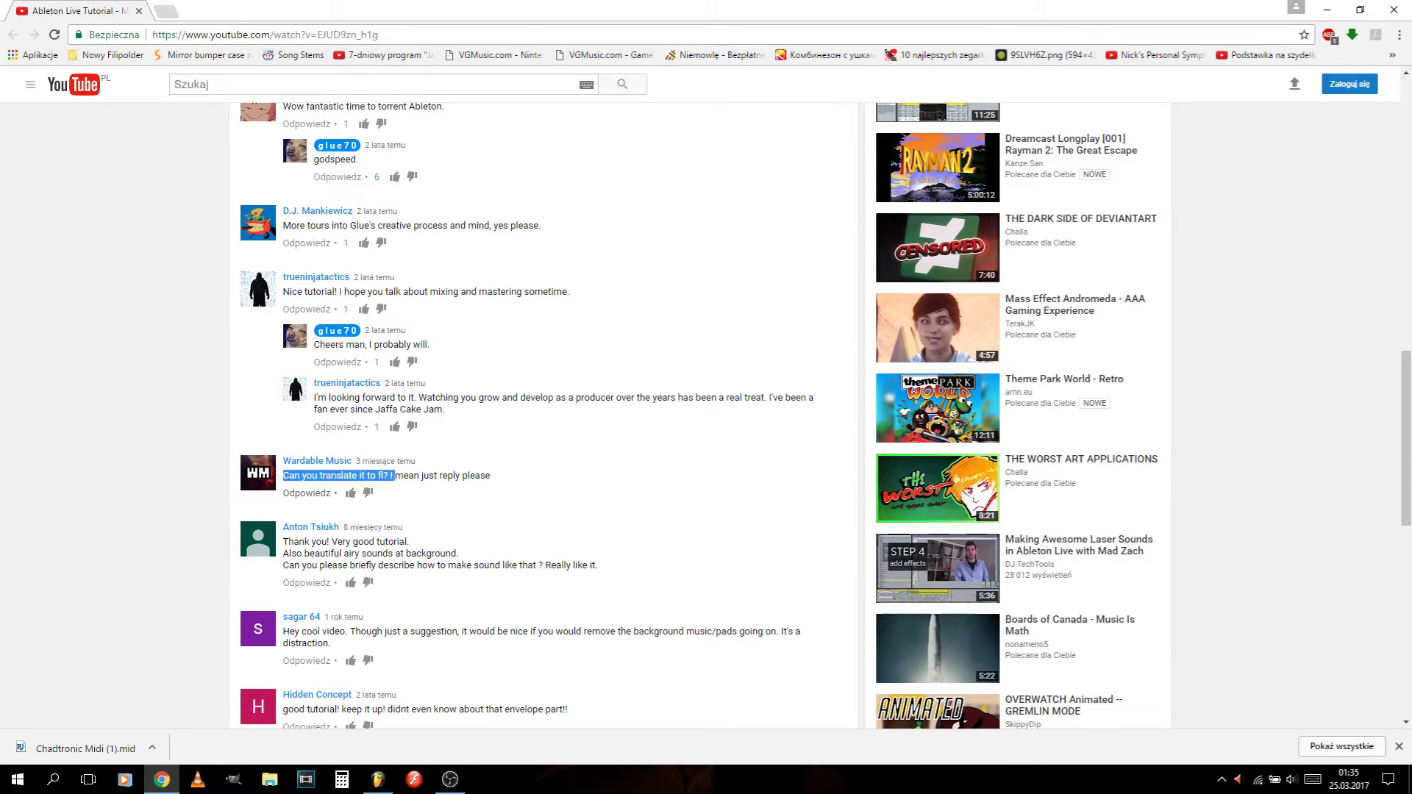
Switch to FL Studio, add a 3x Osc channel and turn the second oscillator's level down, testing the sound with a note.
{"action": "left_click", "coordinate": [485, 475]}
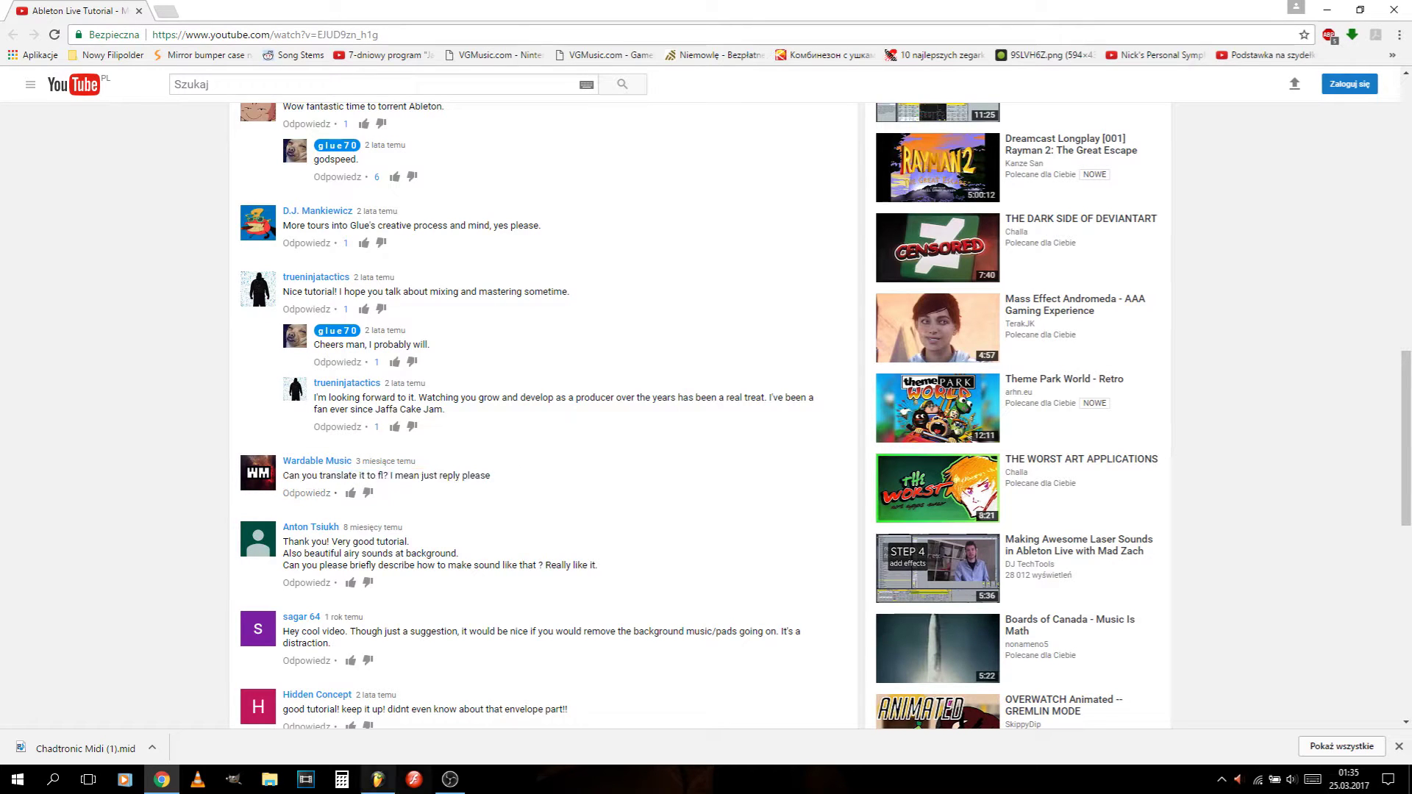
{"action": "left_click", "coordinate": [378, 780]}
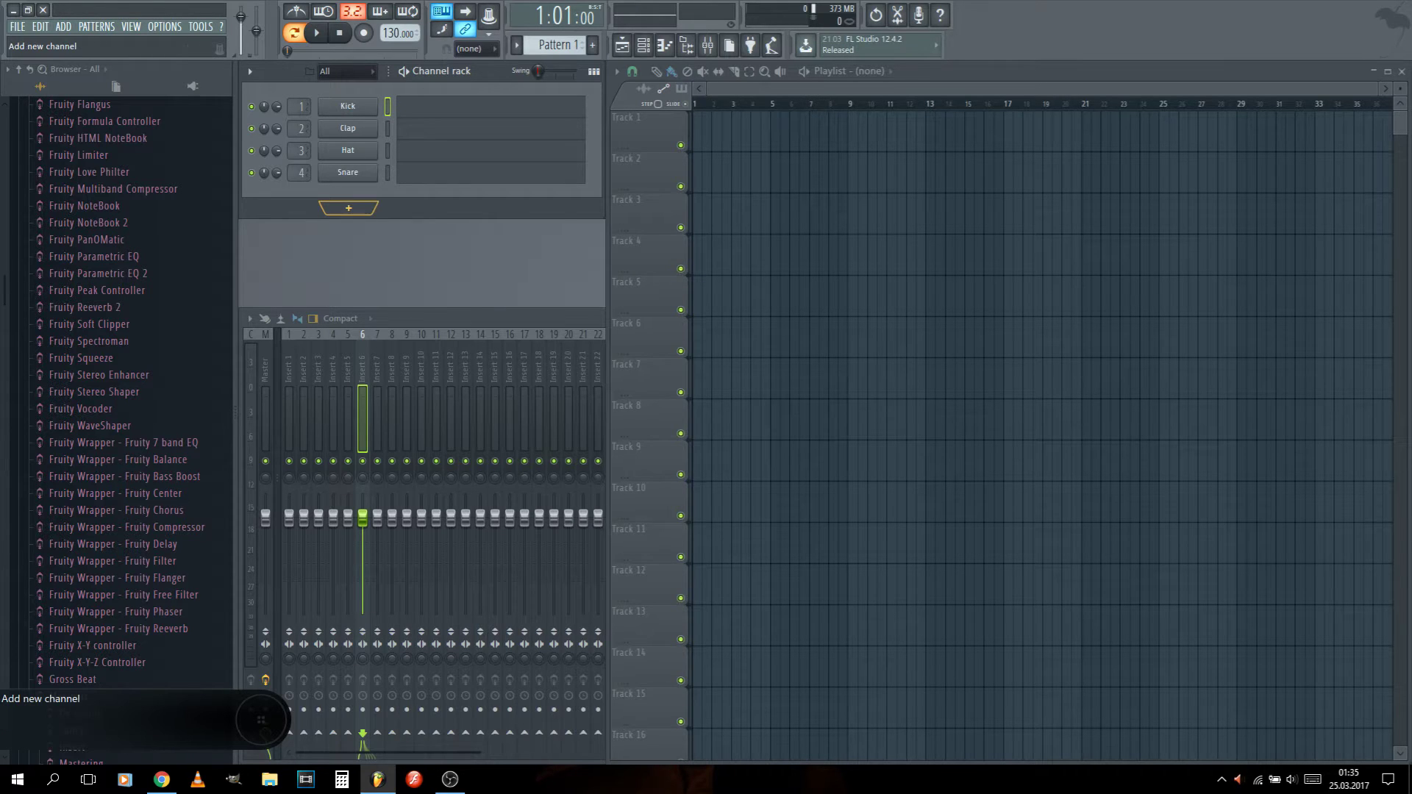
{"action": "left_click", "coordinate": [348, 208]}
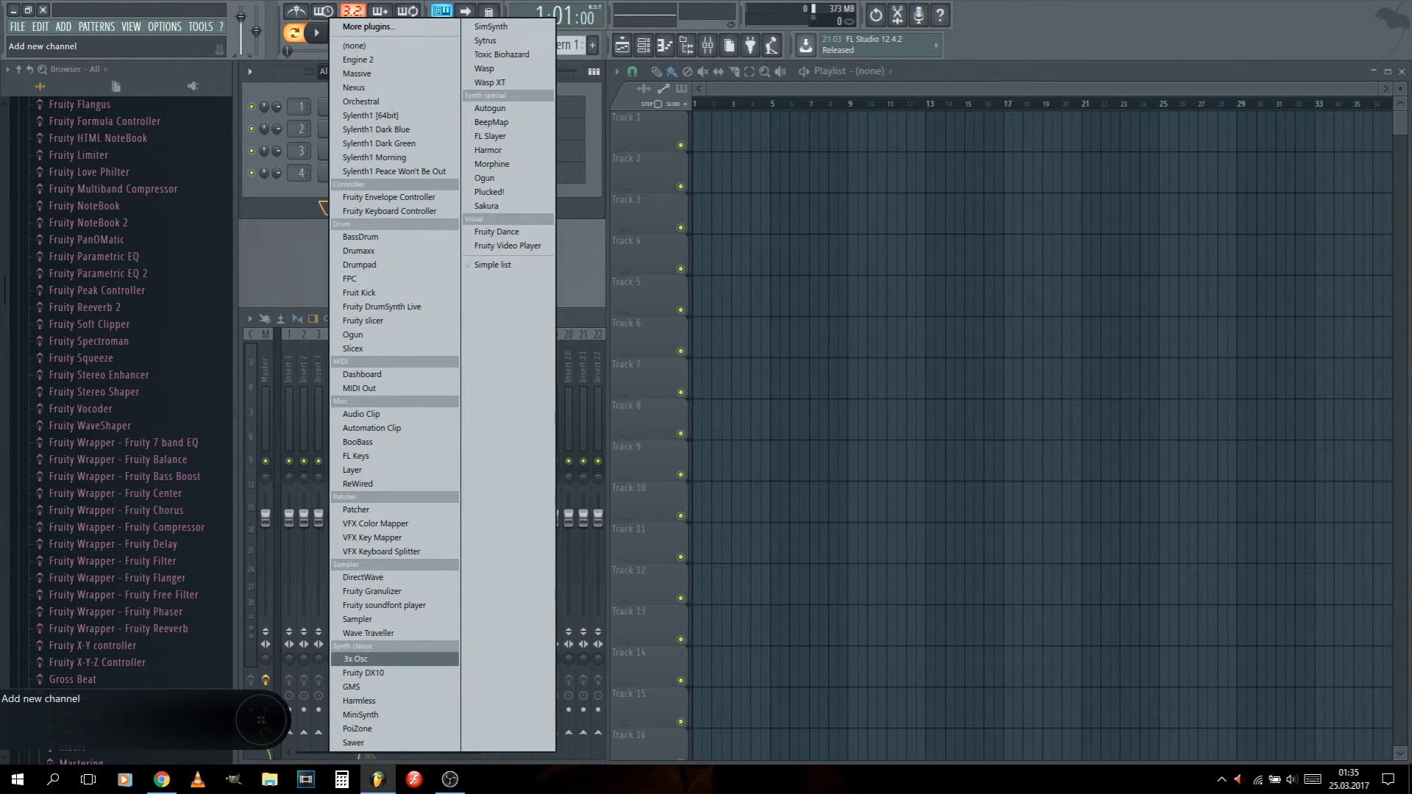
{"action": "left_click", "coordinate": [356, 659]}
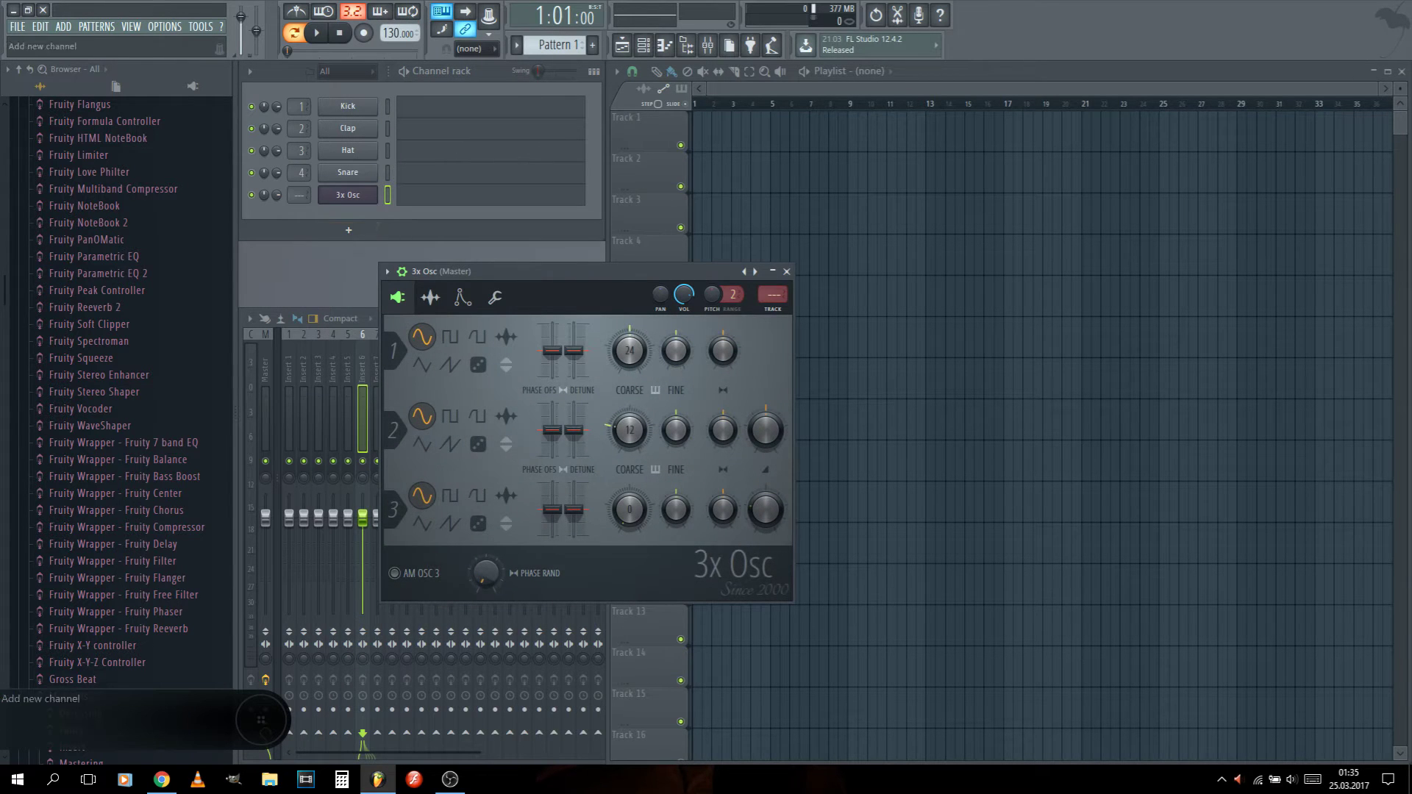
{"action": "left_click_drag", "start_coordinate": [765, 431], "coordinate": [765, 544]}
{"action": "key", "text": "z"}
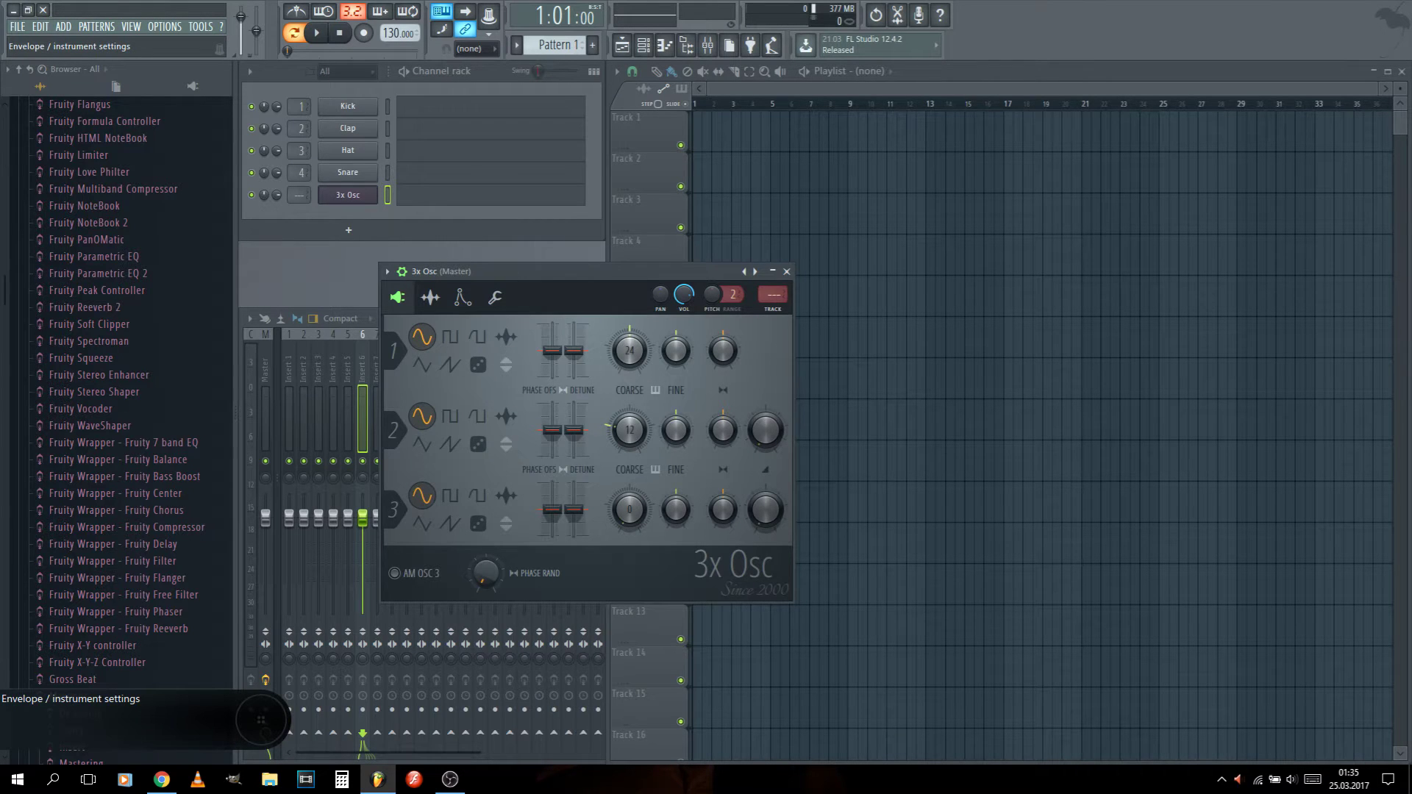
Raise the modulation amount of the 3x Osc pitch envelope and play a test note.
{"action": "left_click", "coordinate": [462, 297]}
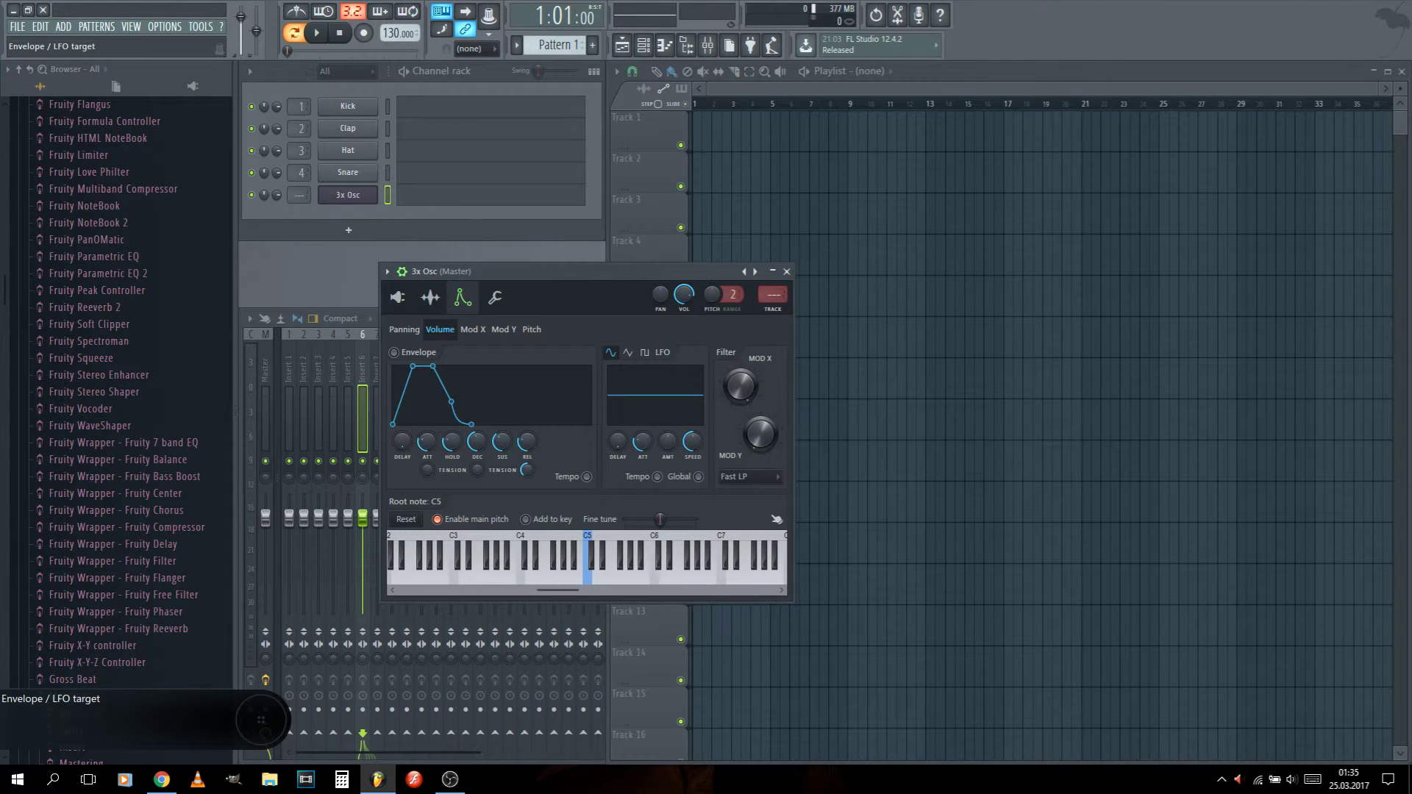
{"action": "left_click", "coordinate": [532, 330]}
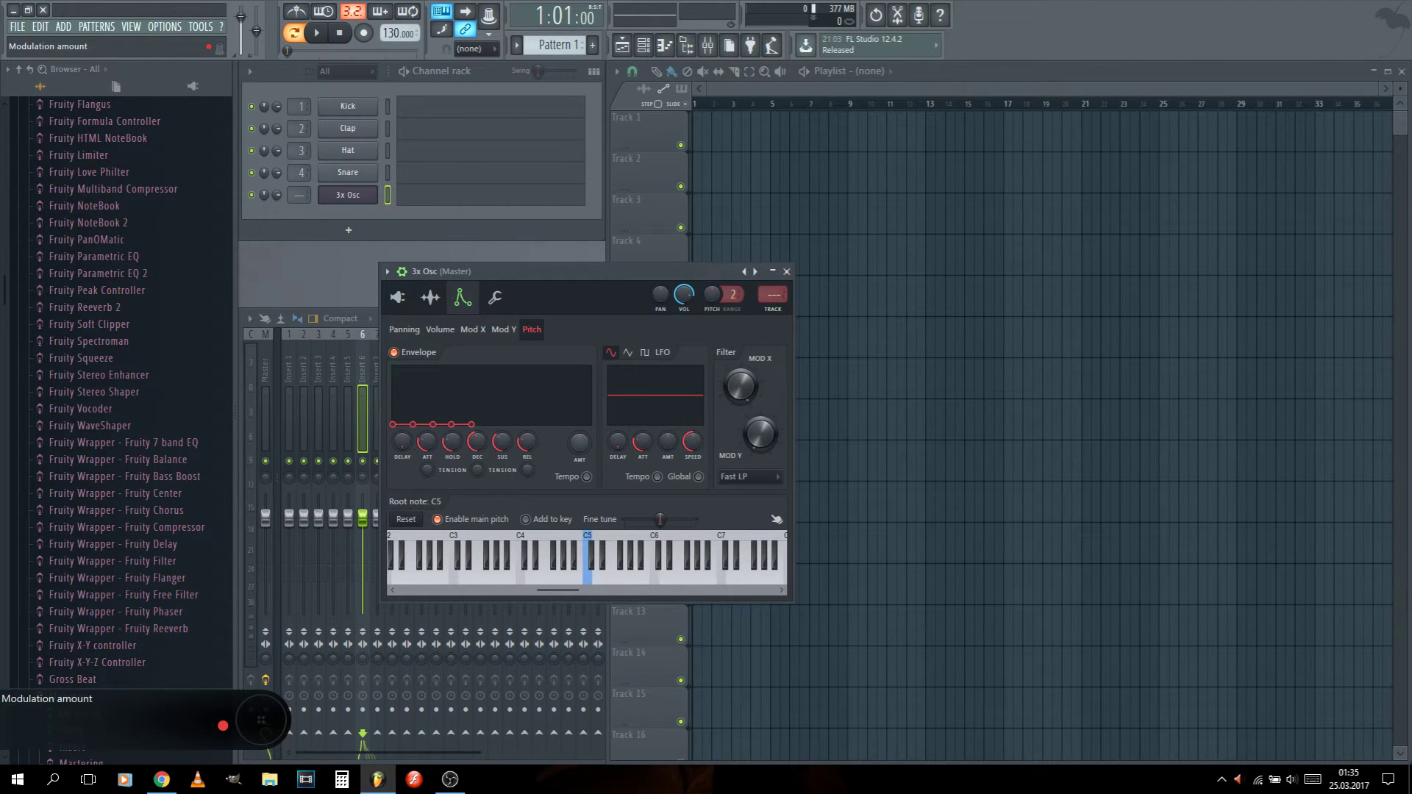
{"action": "left_click_drag", "start_coordinate": [579, 441], "coordinate": [580, 409]}
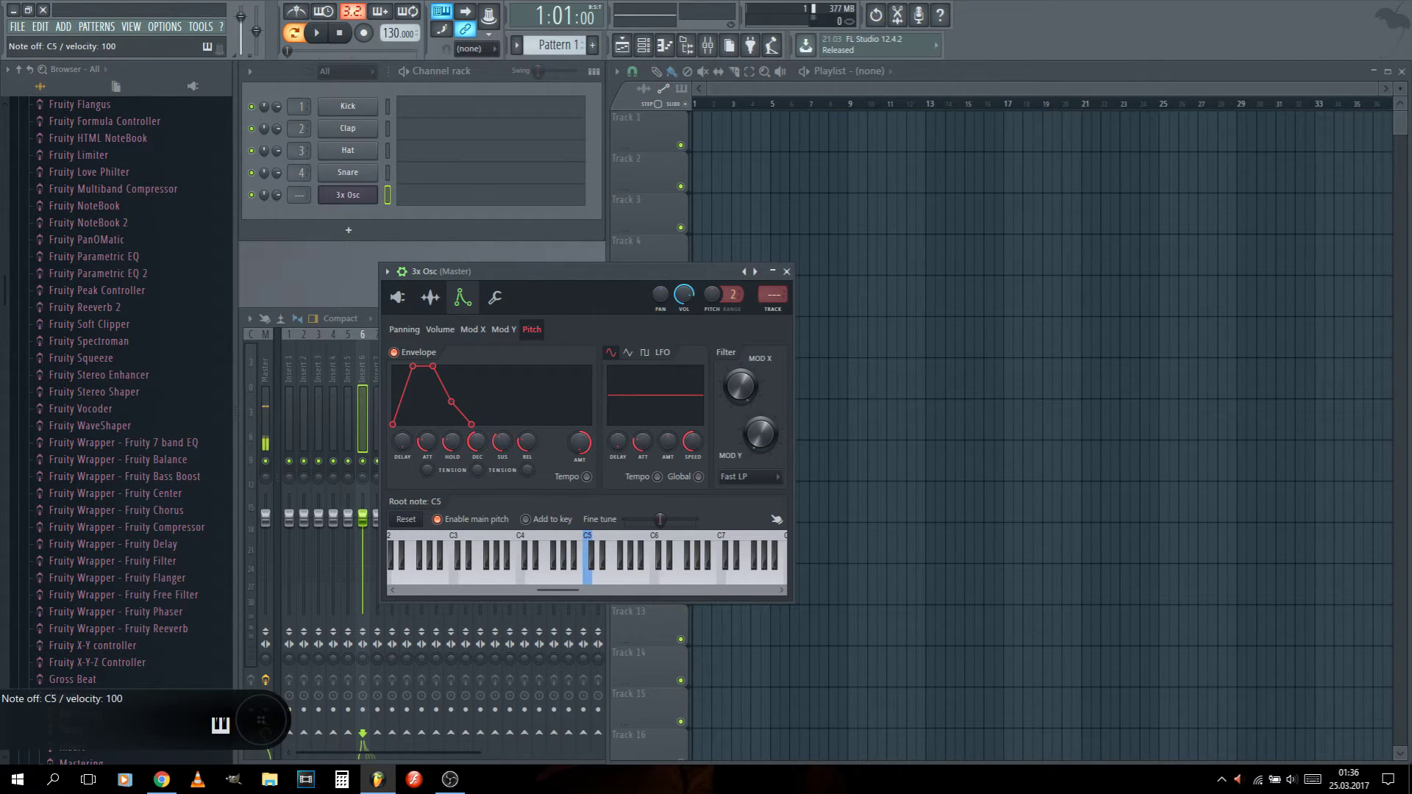
{"action": "key", "text": "z"}
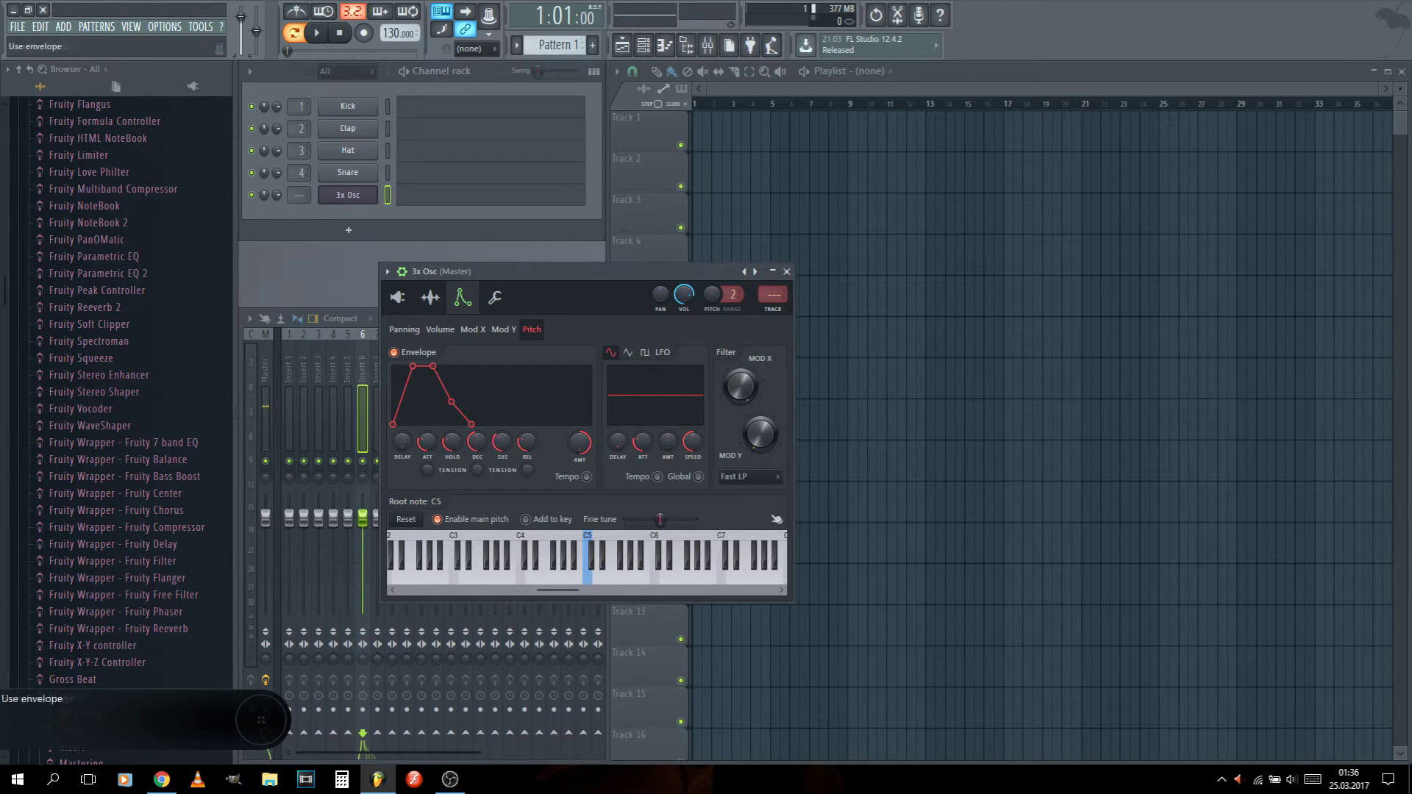
Shorten the pitch envelope's attack time to nearly zero and audition it with a few notes.
{"action": "left_click_drag", "start_coordinate": [427, 441], "coordinate": [426, 455]}
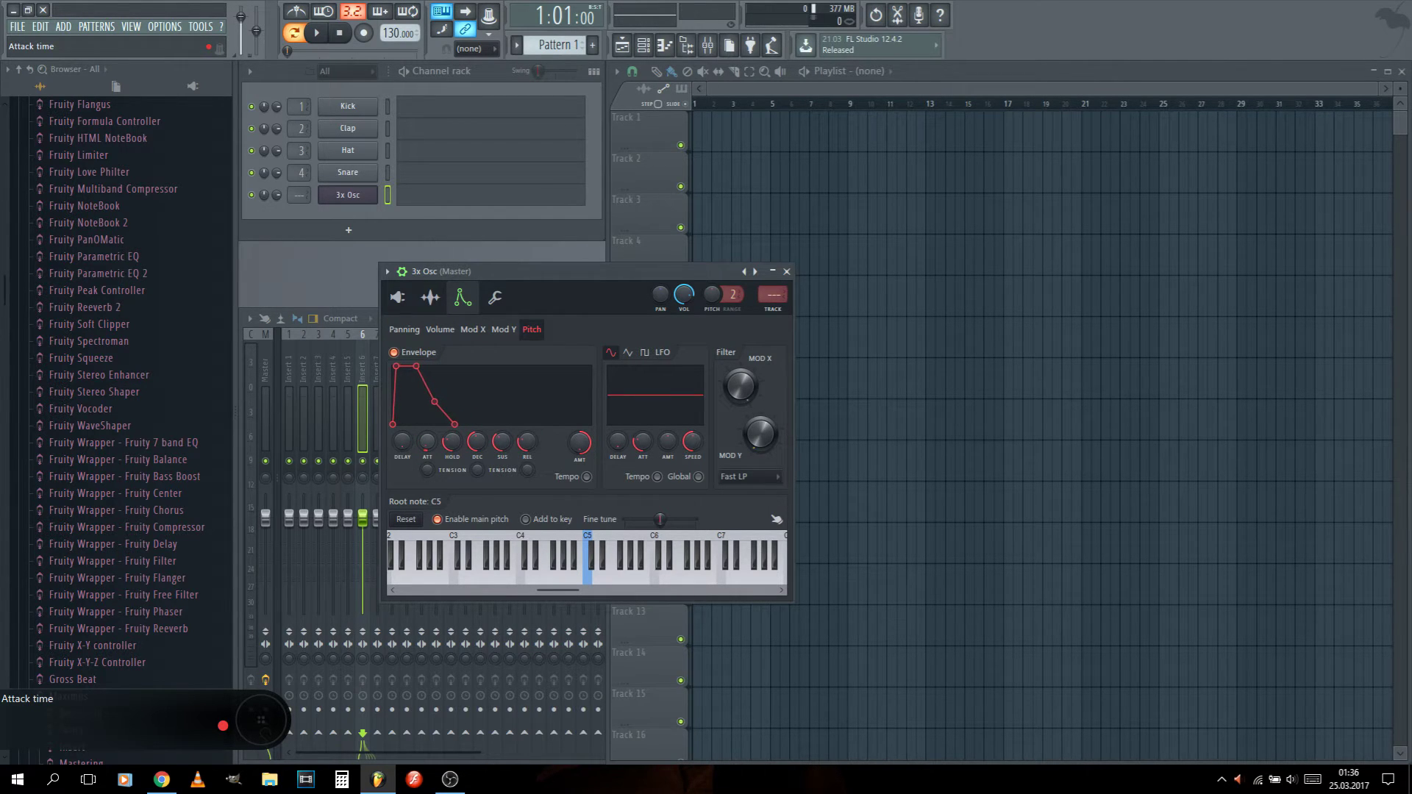
{"action": "key", "text": "i"}
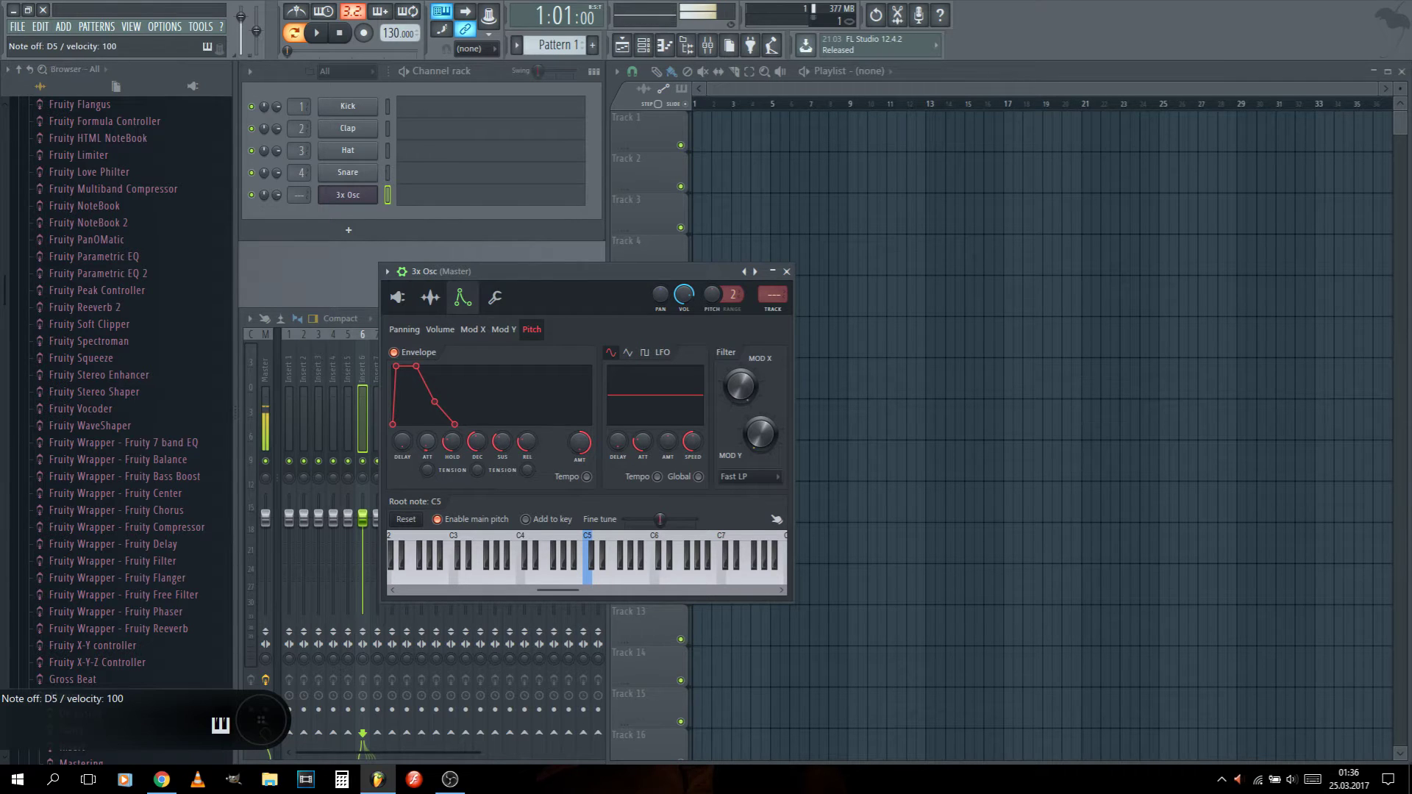
{"action": "key", "text": "i"}
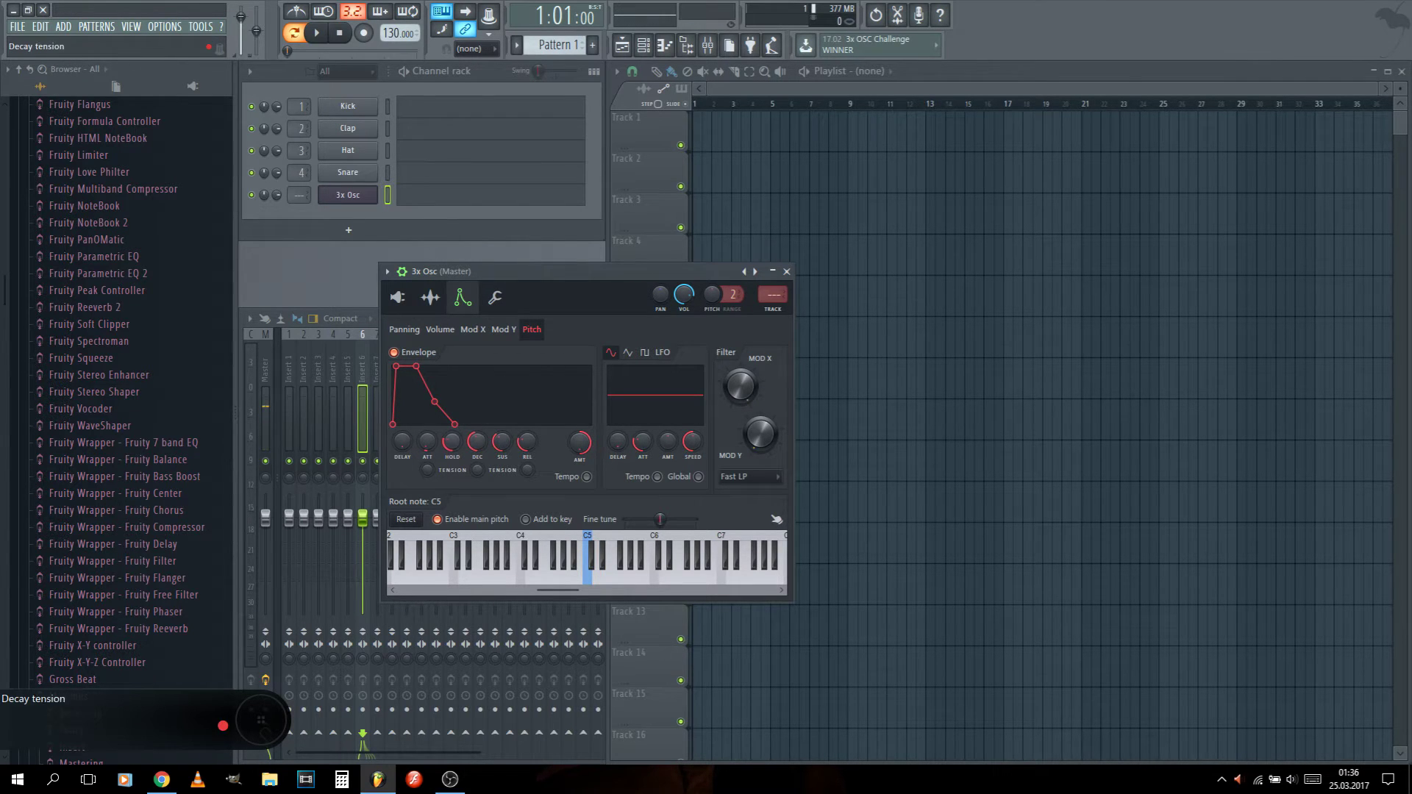
{"action": "key", "text": "o"}
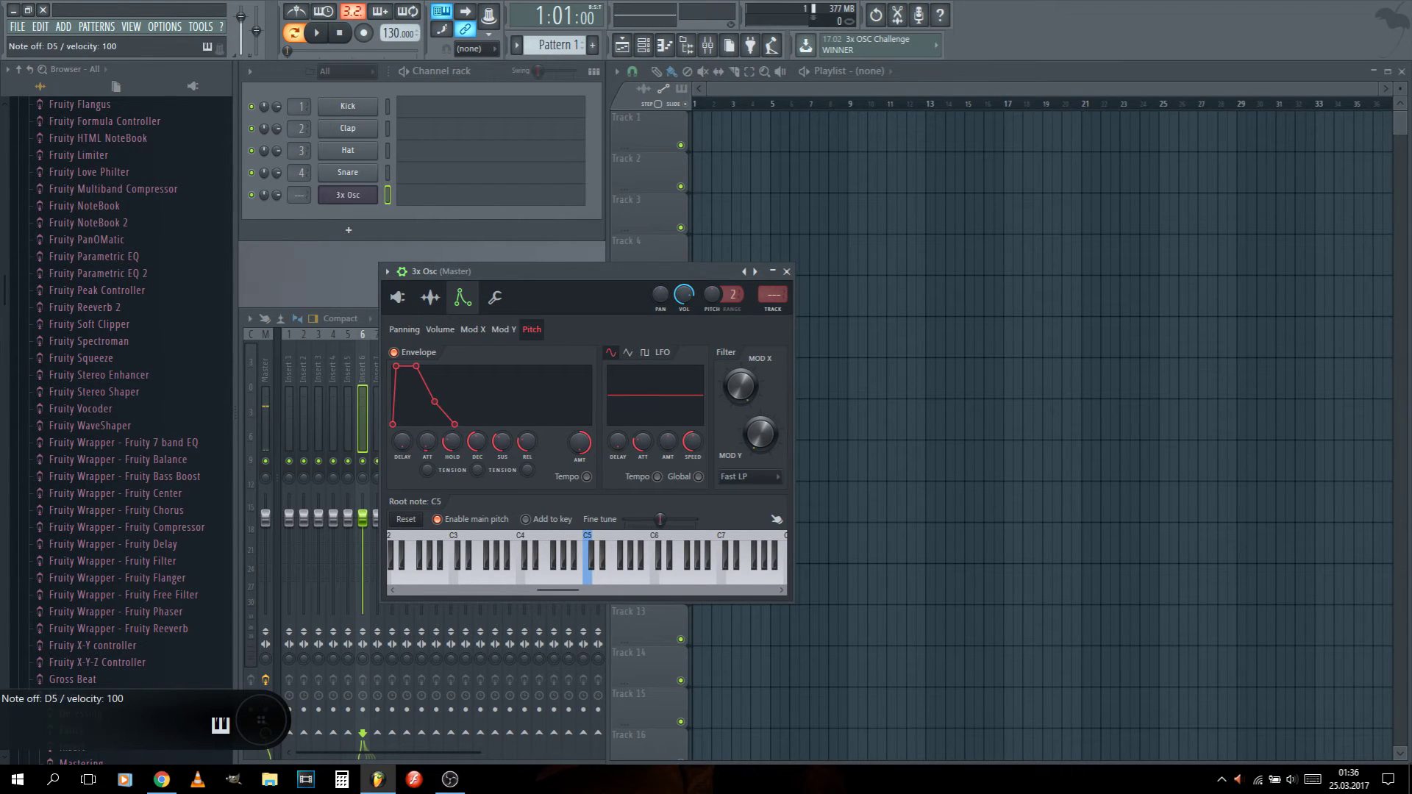
Turn the pitch envelope's hold and sustain down to minimum and bend the decay into a steep curve with its tension.
{"action": "left_click_drag", "start_coordinate": [452, 441], "coordinate": [451, 437]}
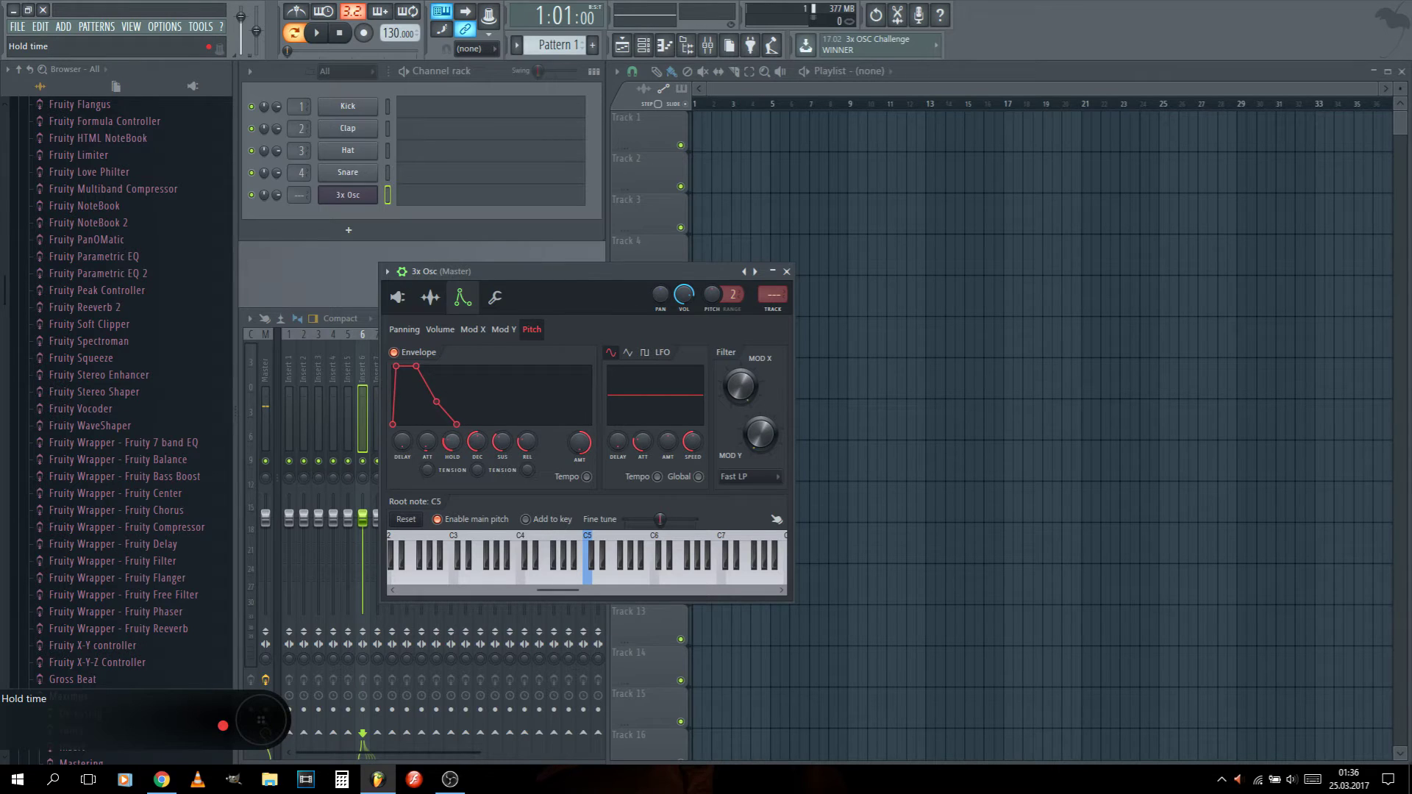
{"action": "left_click_drag", "start_coordinate": [452, 437], "coordinate": [452, 450]}
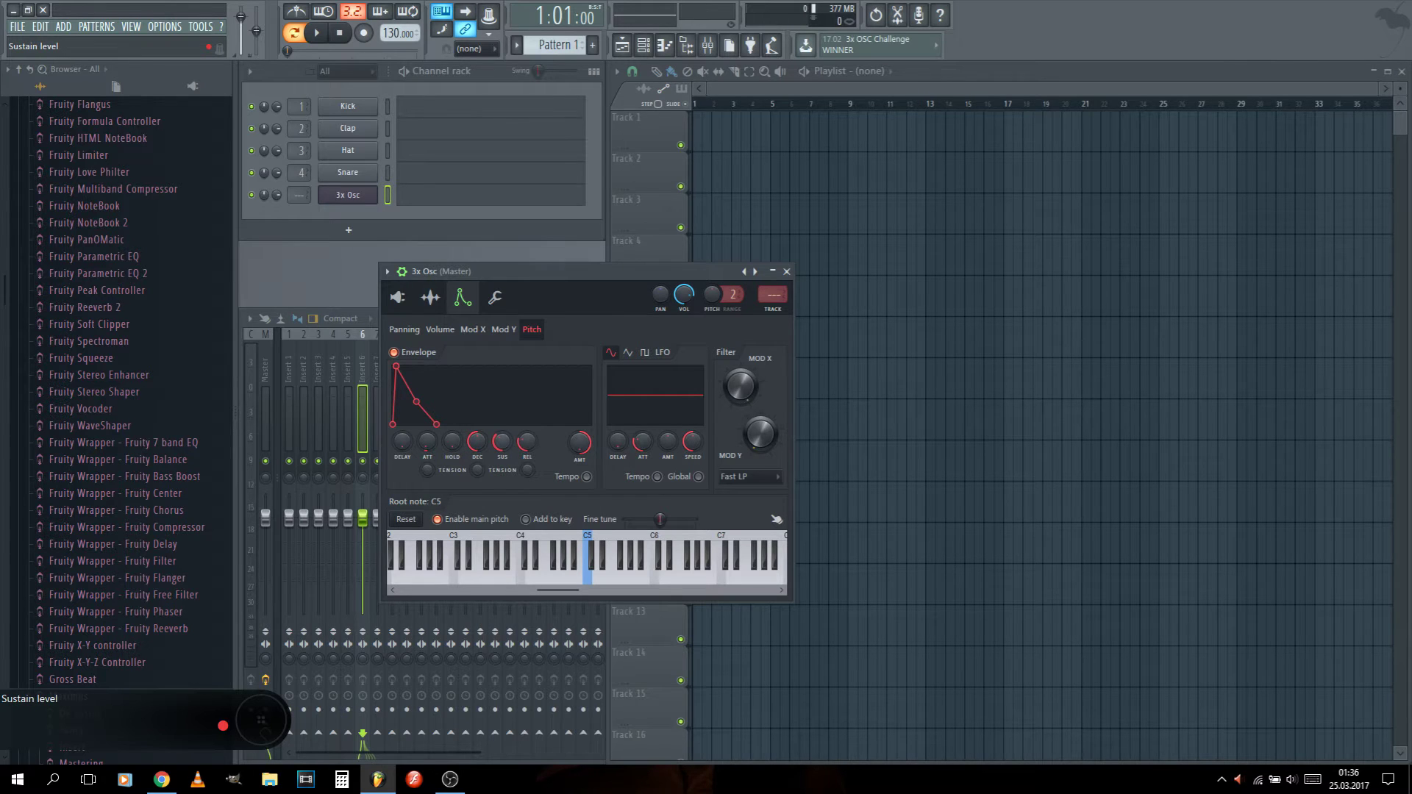
{"action": "left_click_drag", "start_coordinate": [502, 441], "coordinate": [502, 459]}
{"action": "left_click_drag", "start_coordinate": [478, 469], "coordinate": [477, 444]}
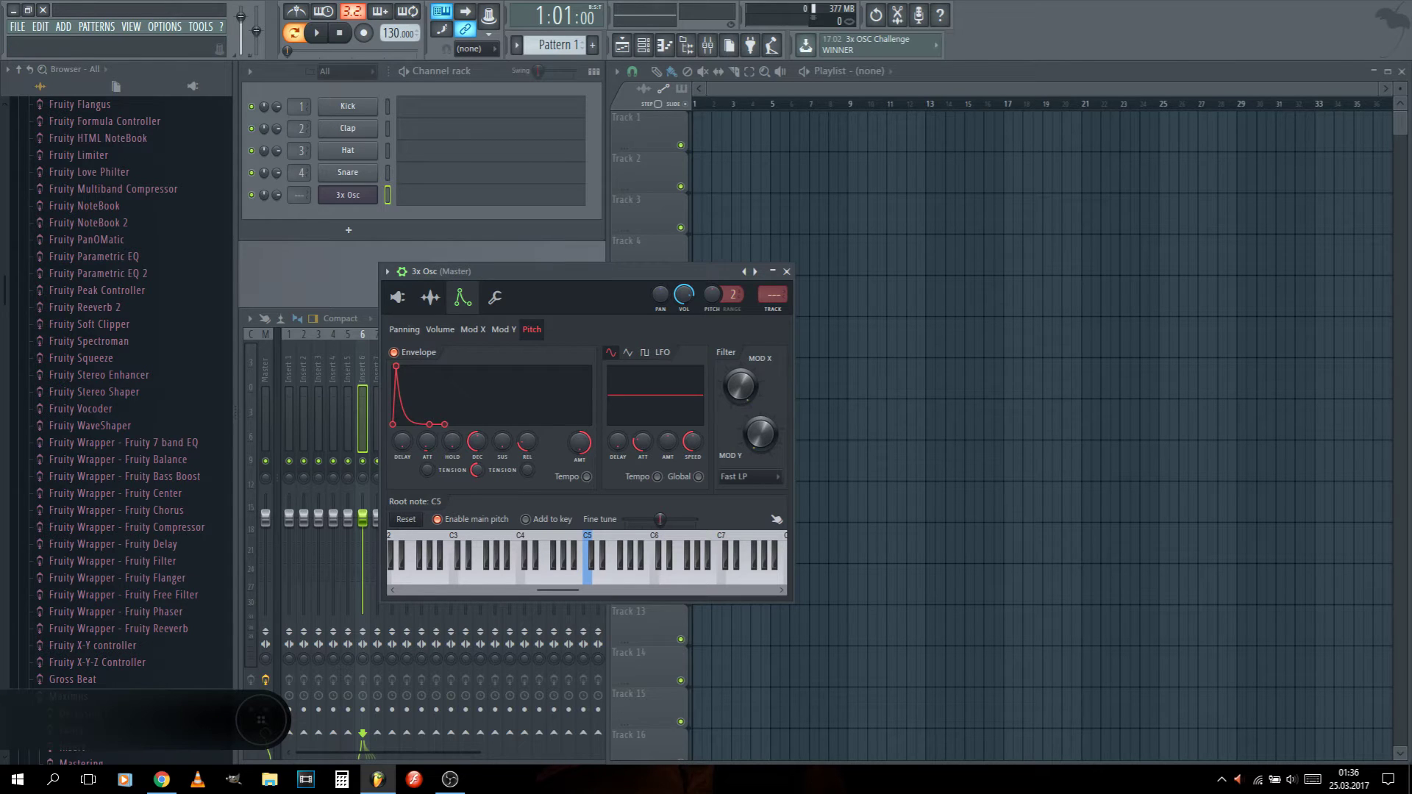
Shorten the pitch envelope's release and audition the sound with D5 notes.
{"action": "key", "text": "w"}
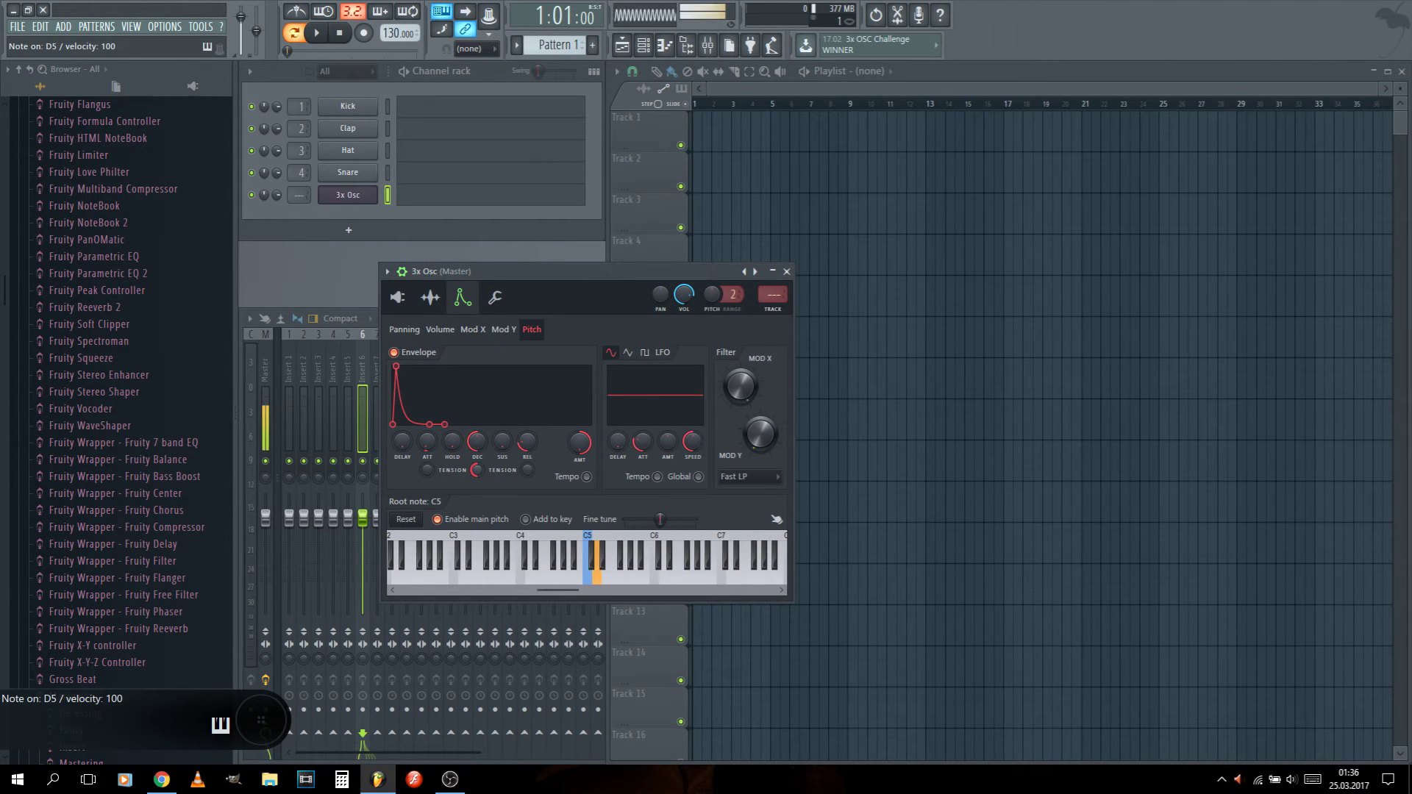
{"action": "left_click_drag", "start_coordinate": [445, 424], "coordinate": [431, 424]}
{"action": "key", "text": "w"}
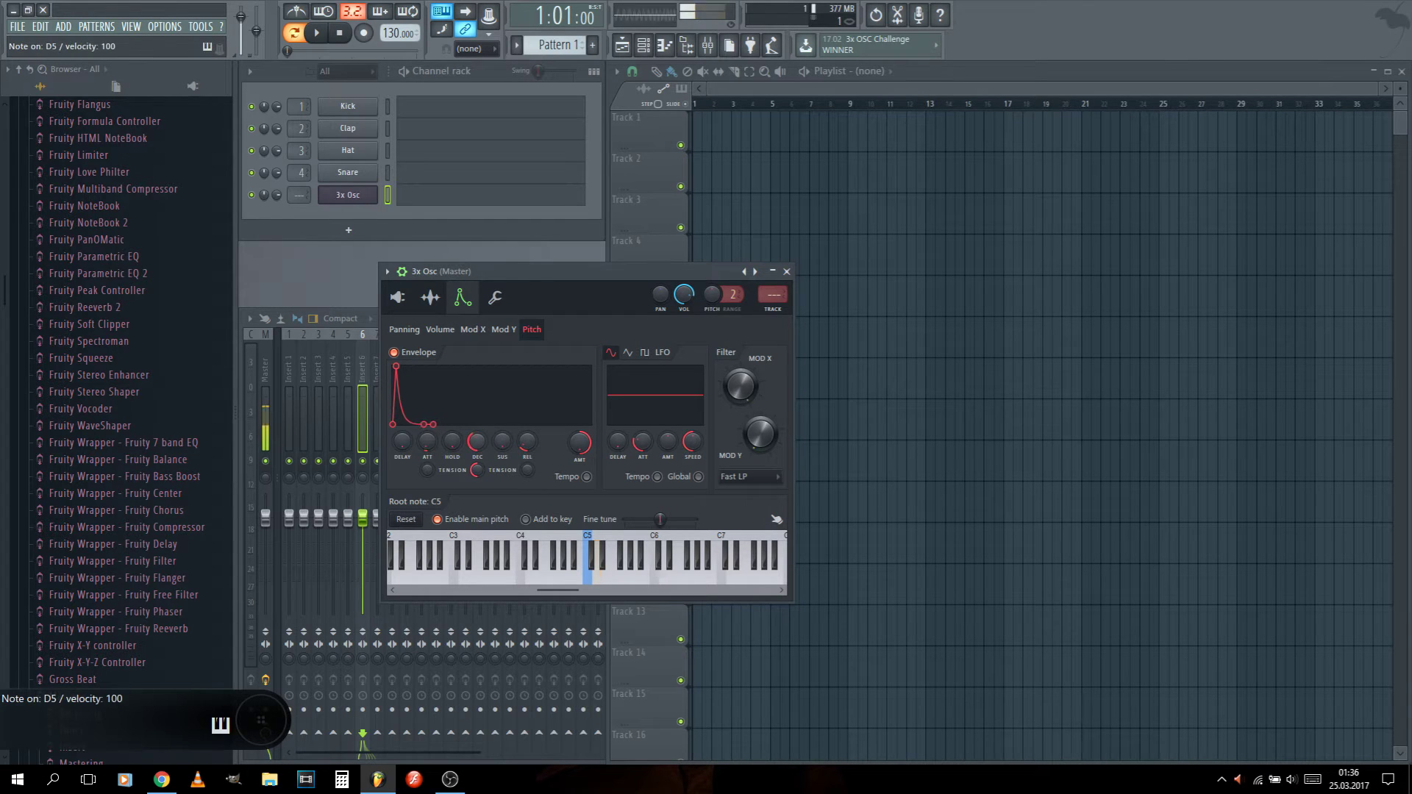
{"action": "key", "text": "w"}
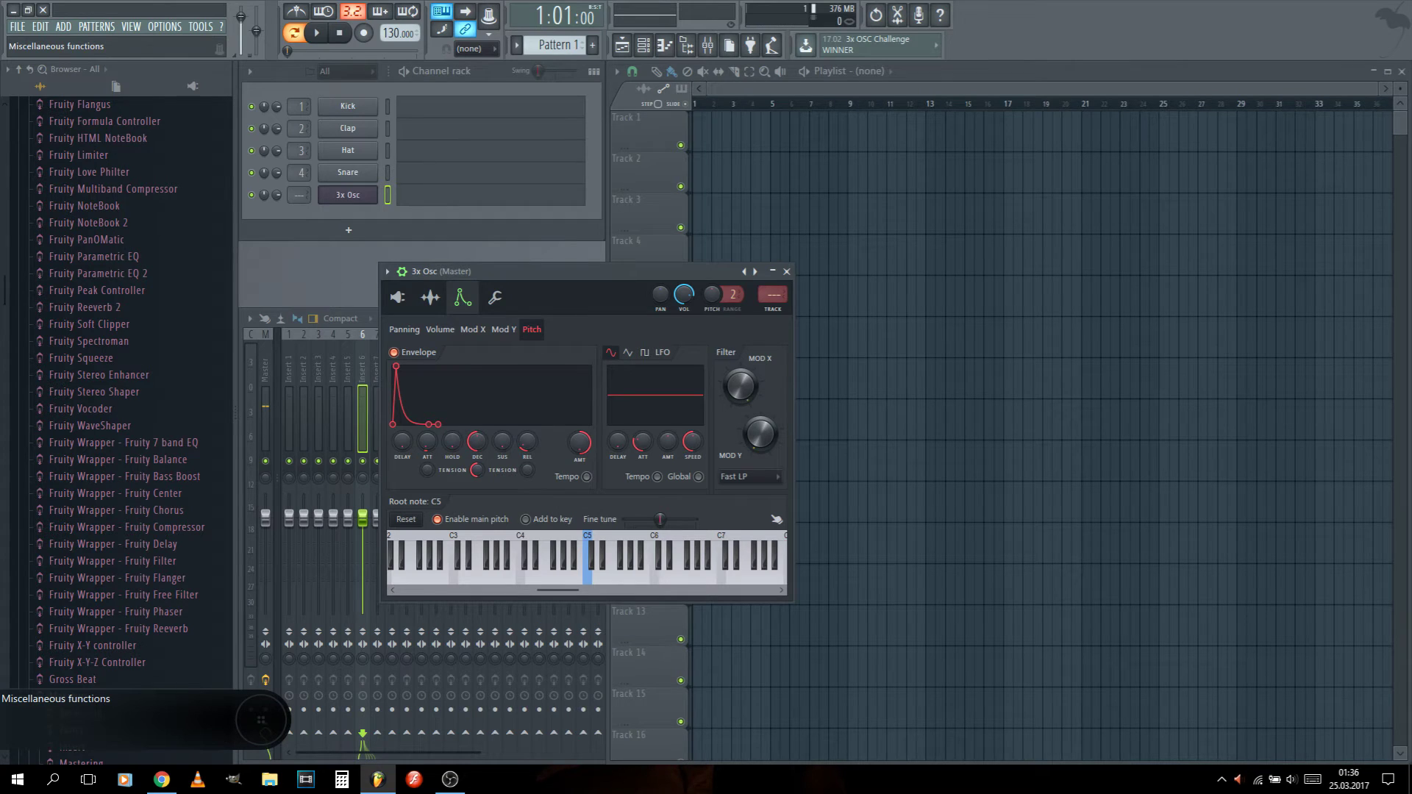
Set the 3x Osc arpeggiator's repeat to 2 and its direction to up.
{"action": "left_click", "coordinate": [495, 297]}
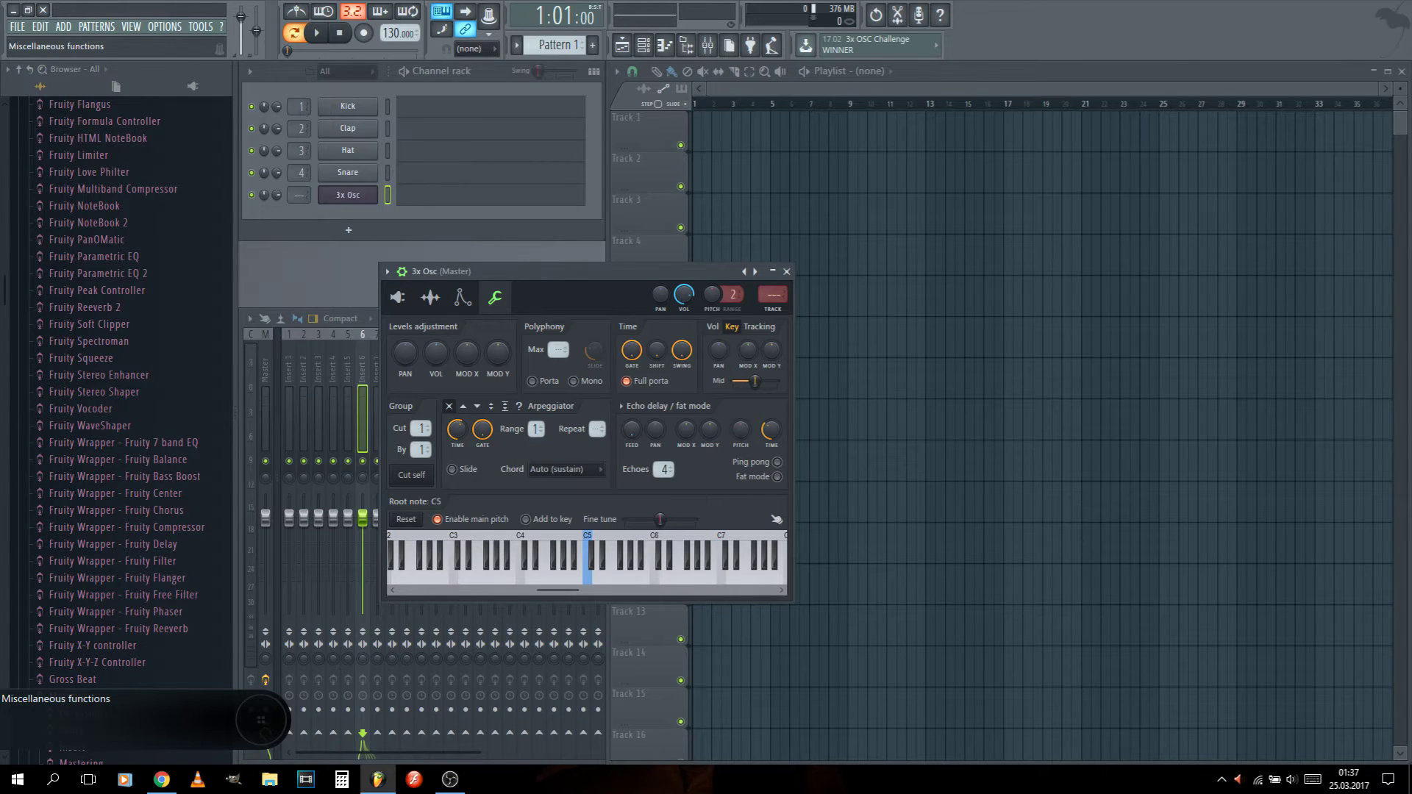
{"action": "scroll", "coordinate": [597, 428], "scroll_direction": "up", "scroll_amount": 2}
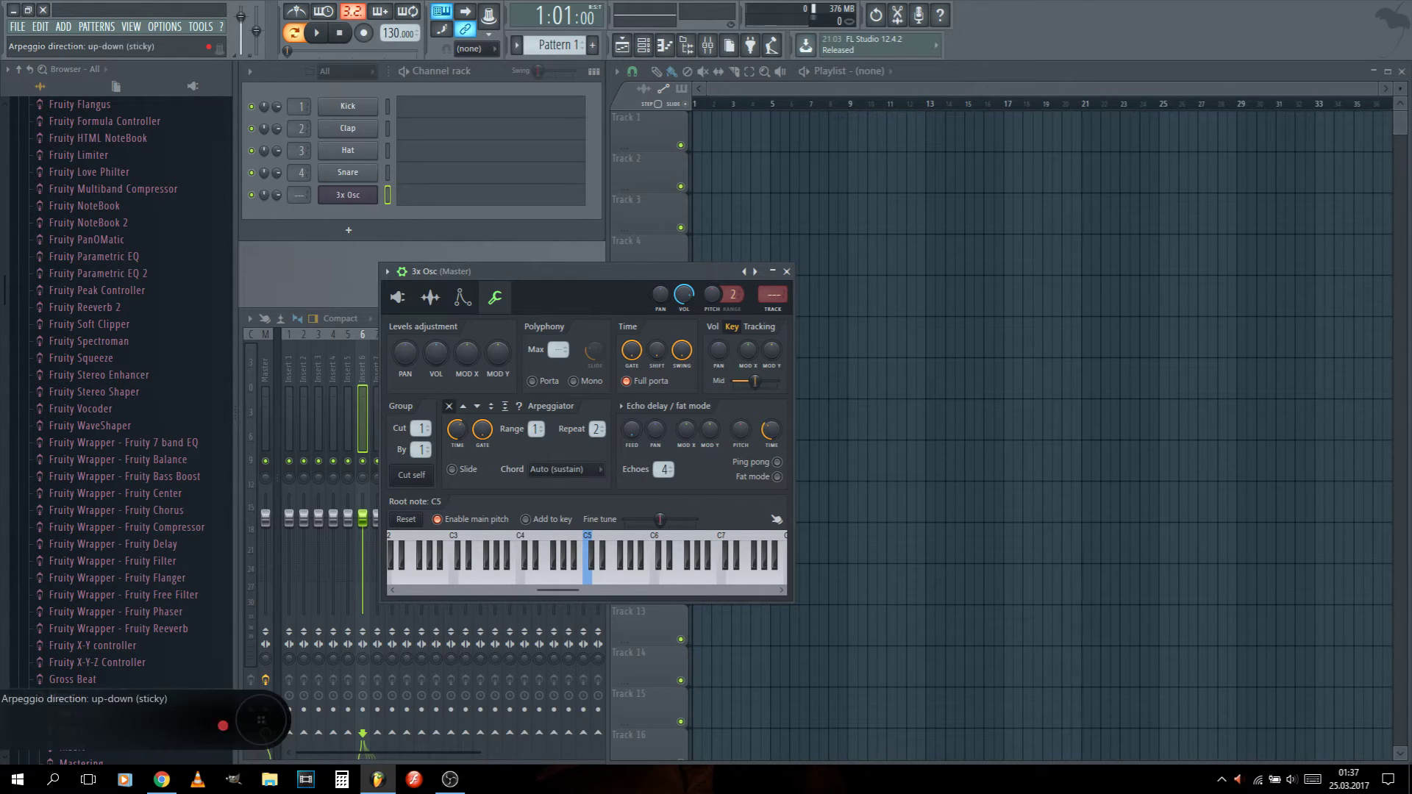
{"action": "scroll", "coordinate": [597, 428], "scroll_direction": "down", "scroll_amount": 2}
{"action": "scroll", "coordinate": [597, 428], "scroll_direction": "up", "scroll_amount": 2}
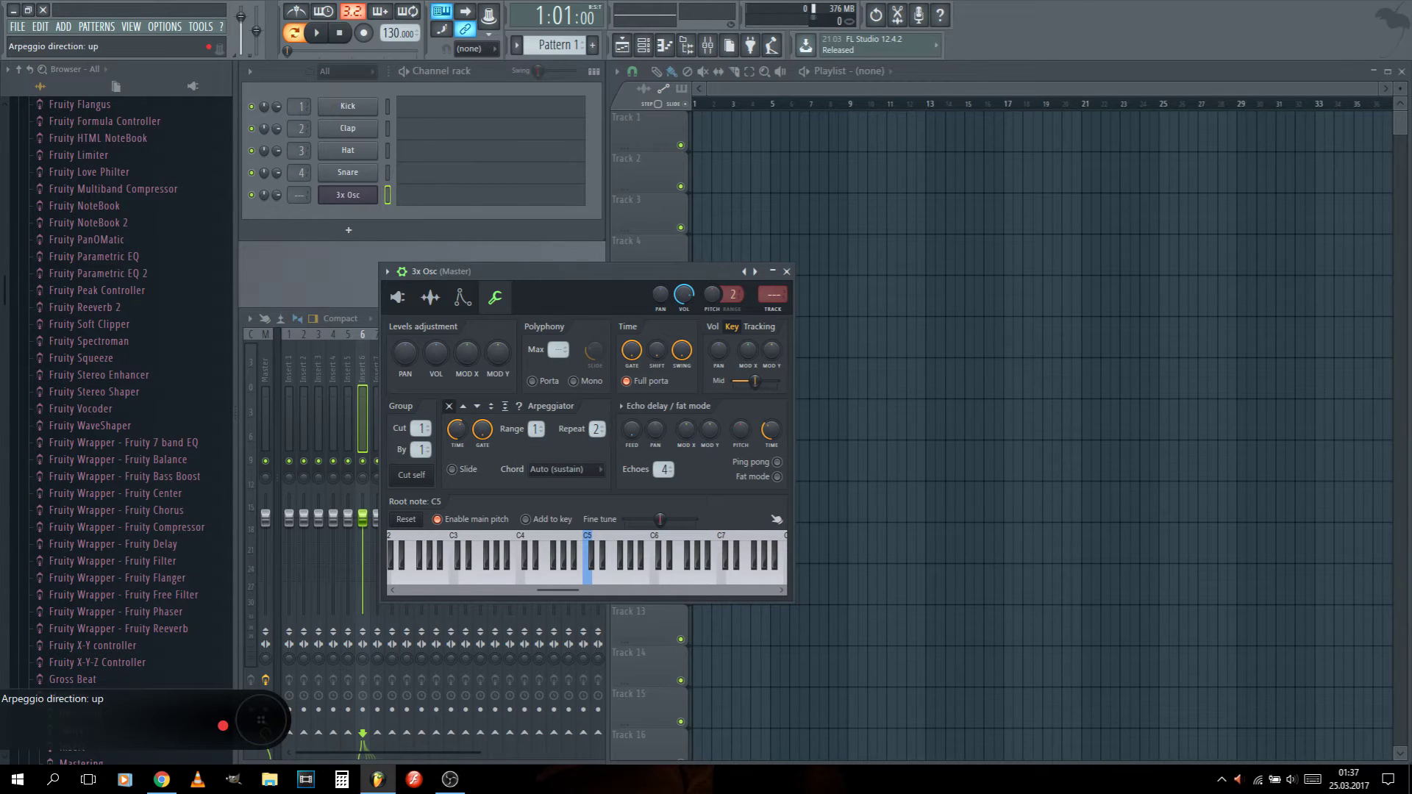
{"action": "left_click", "coordinate": [463, 406]}
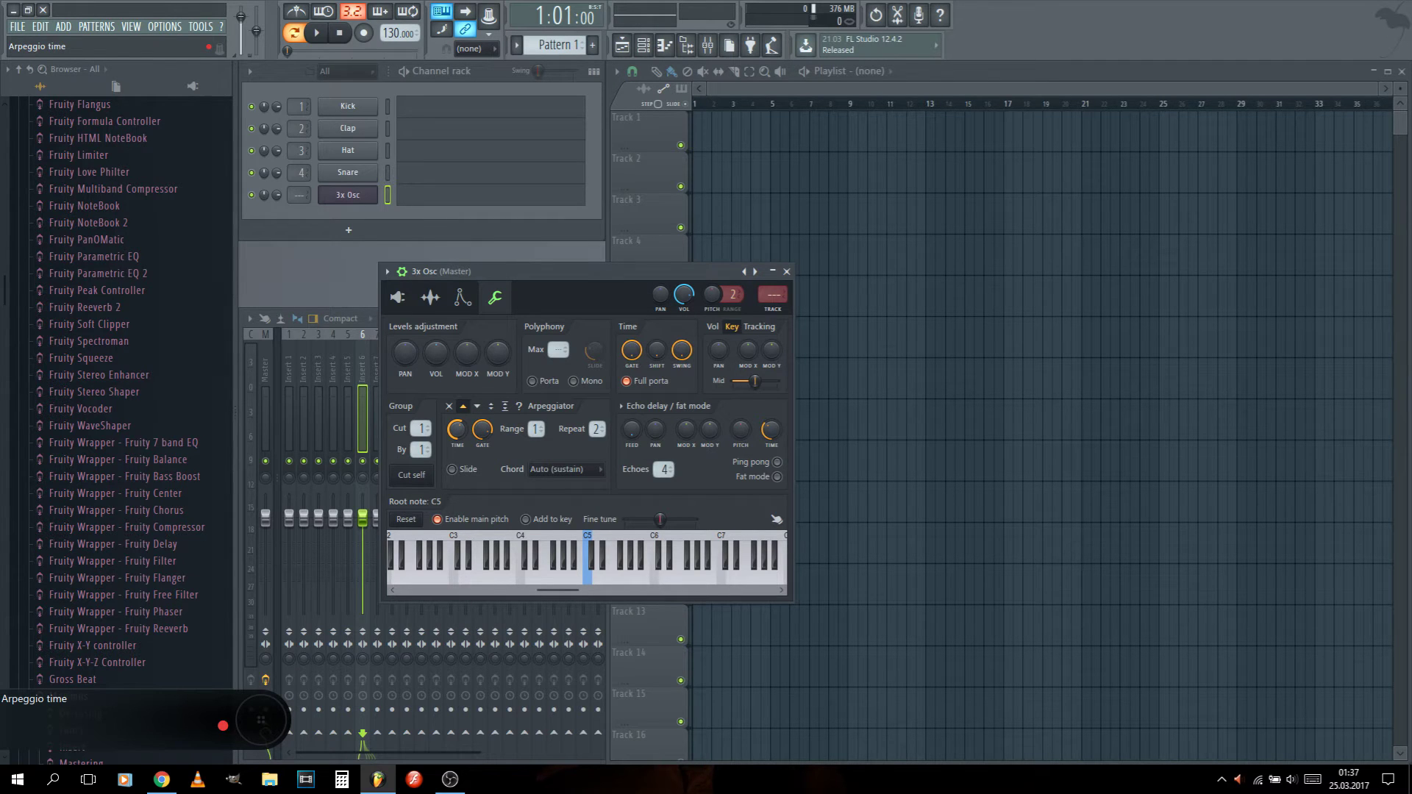
Place a C4 note at bar 1 in the 3x Osc piano roll and put Pattern 1 on playlist Track 1.
{"action": "right_click", "coordinate": [371, 195]}
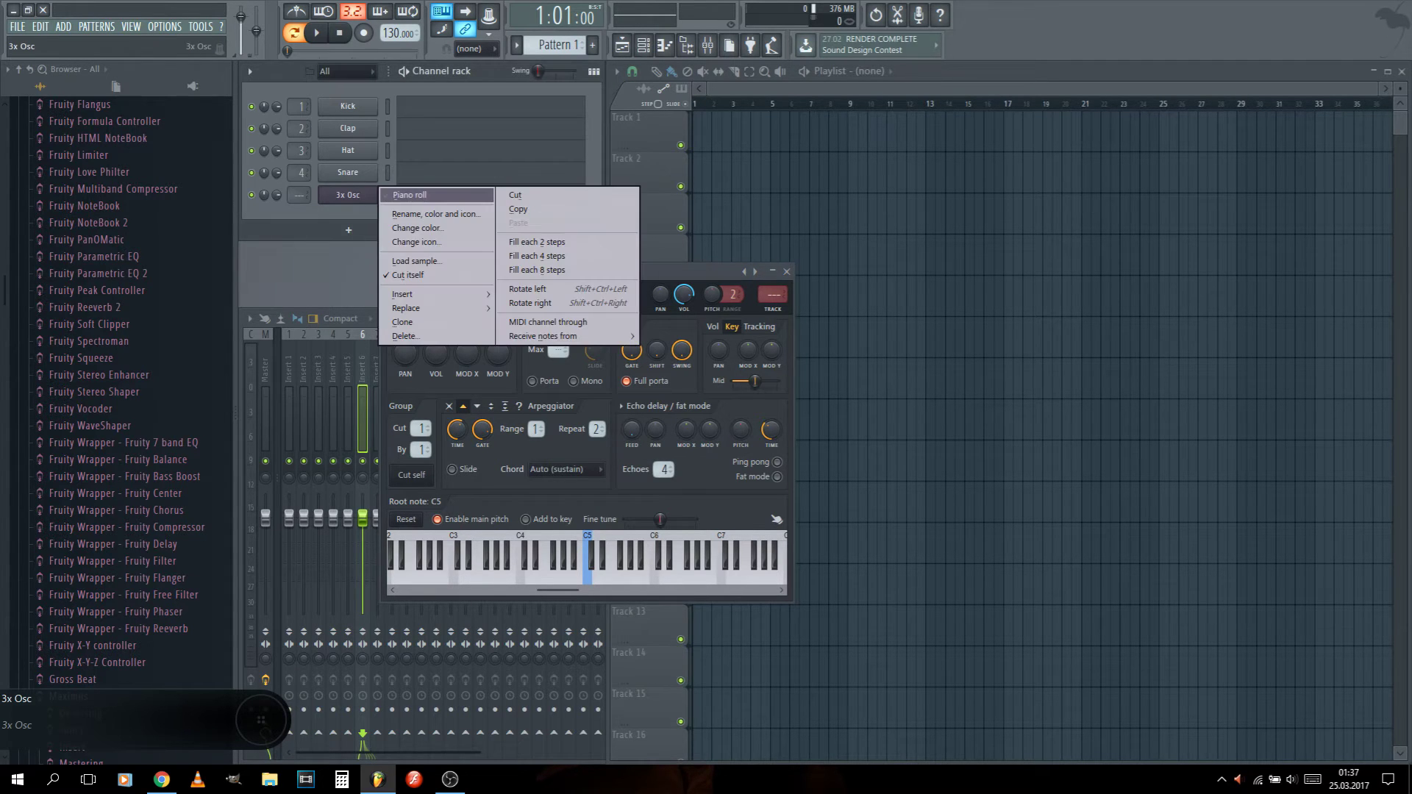
{"action": "left_click", "coordinate": [412, 195]}
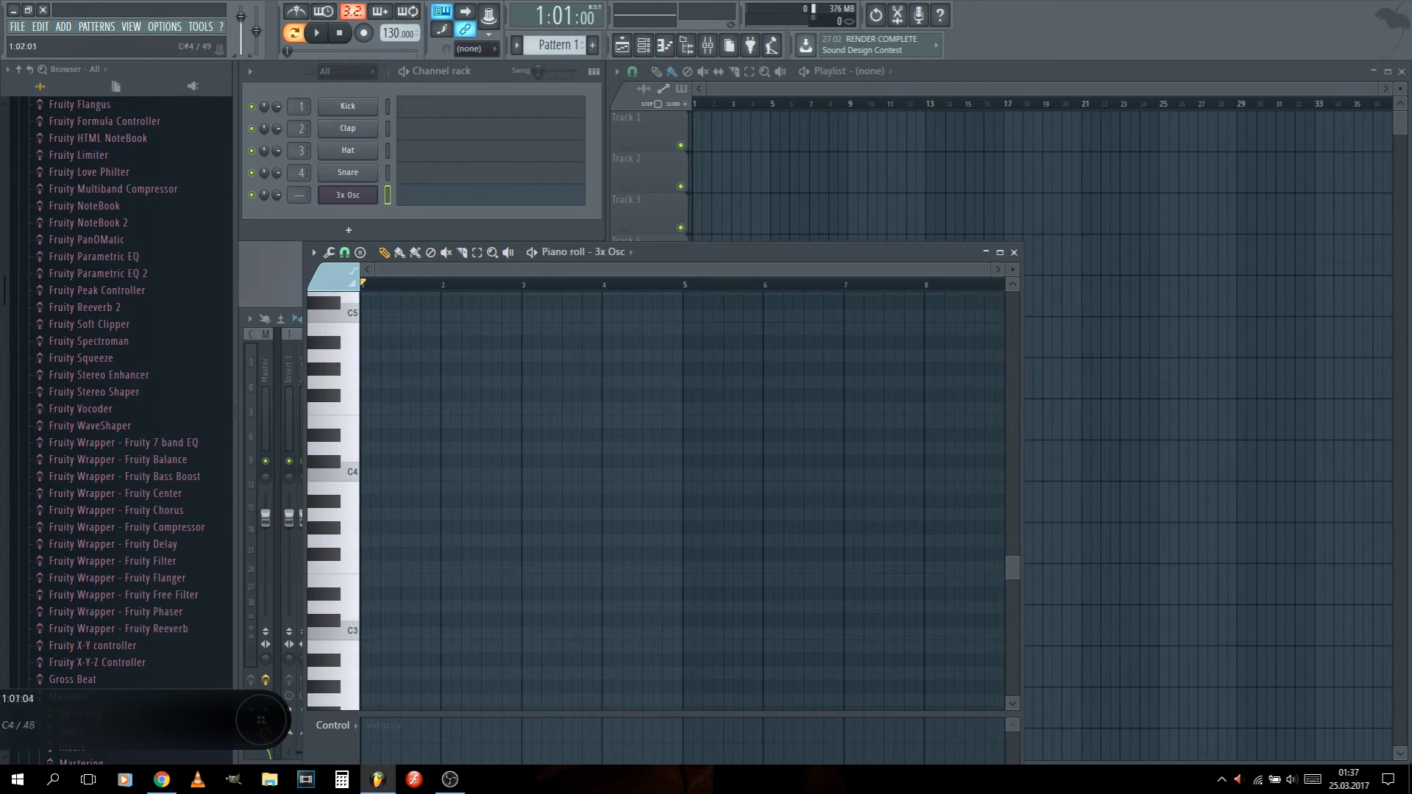
{"action": "left_click", "coordinate": [367, 474]}
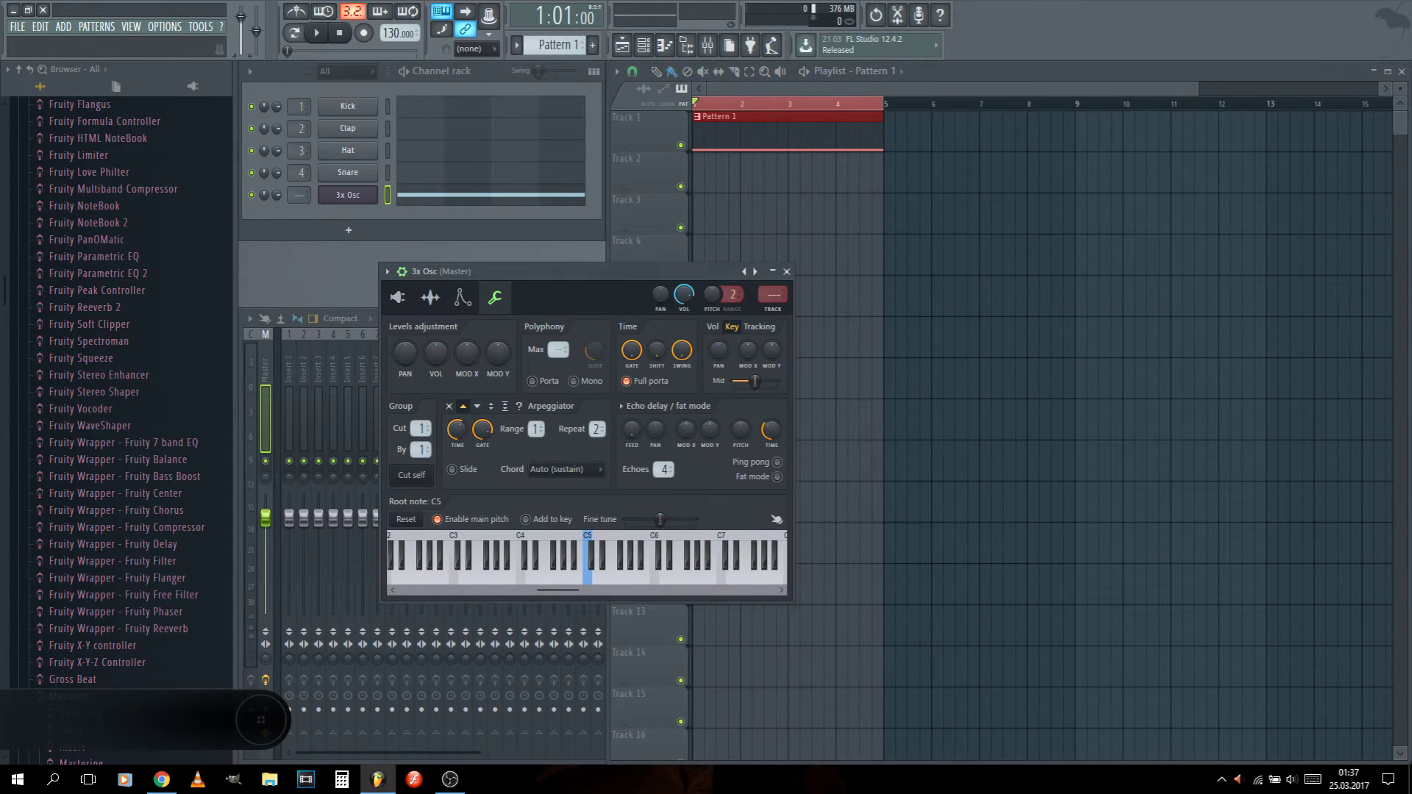
Adjust the 3x Osc arpeggio time while repeatedly playing back Pattern 1 to compare arpeggio speeds.
{"action": "key", "text": "space"}
{"action": "key", "text": "space"}
{"action": "left_click_drag", "start_coordinate": [597, 430], "coordinate": [597, 422]}
{"action": "key", "text": "space"}
{"action": "key", "text": "space"}
{"action": "key", "text": "space"}
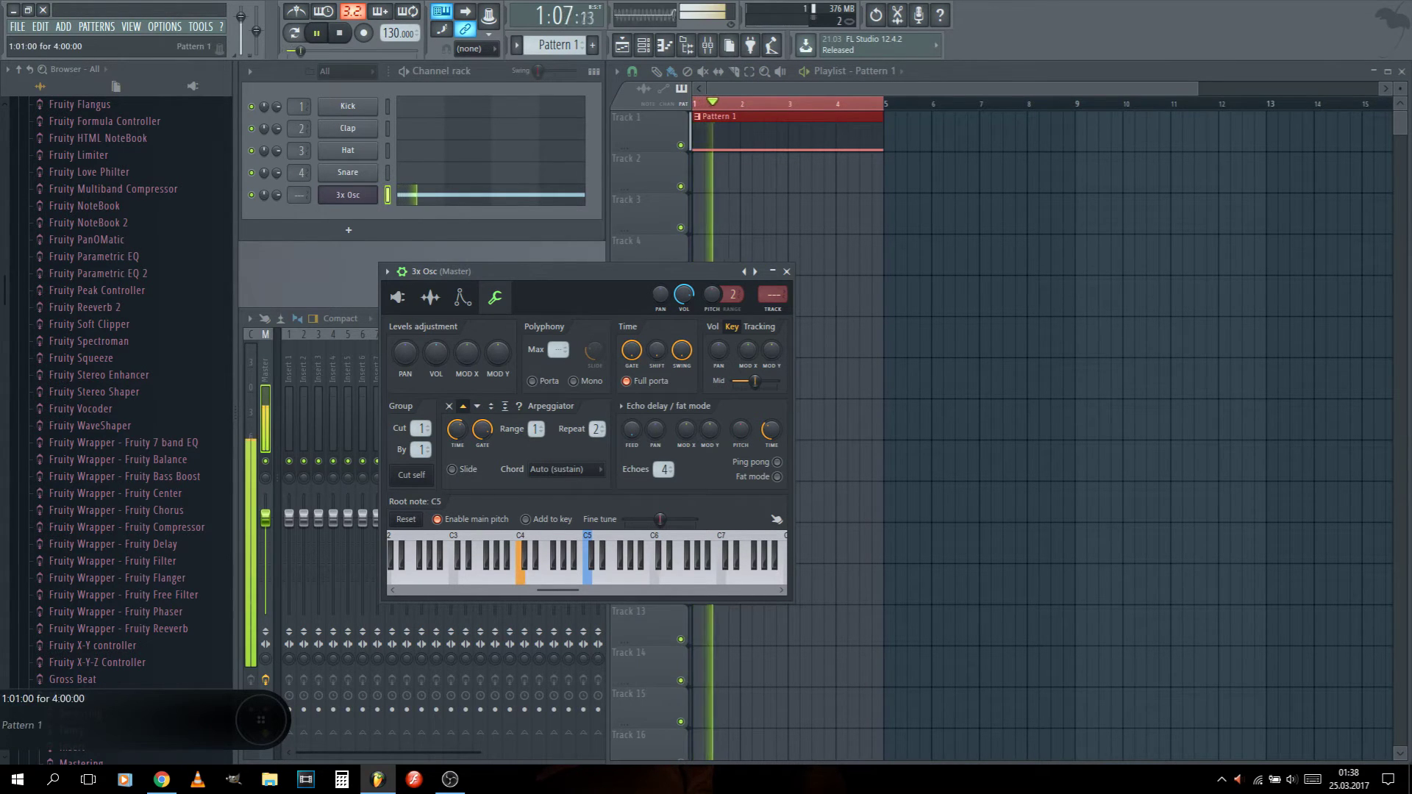
{"action": "key", "text": "space"}
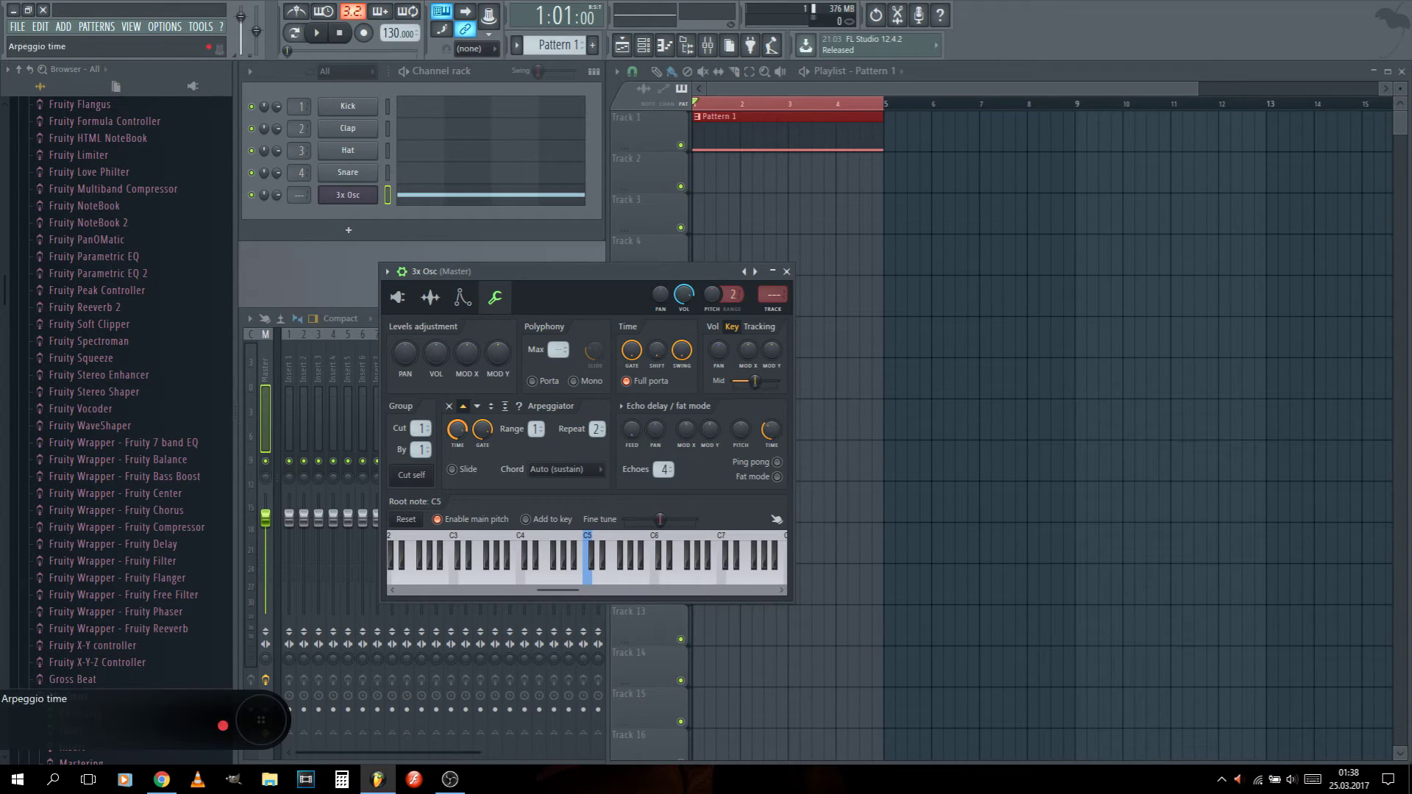
{"action": "key", "text": "space"}
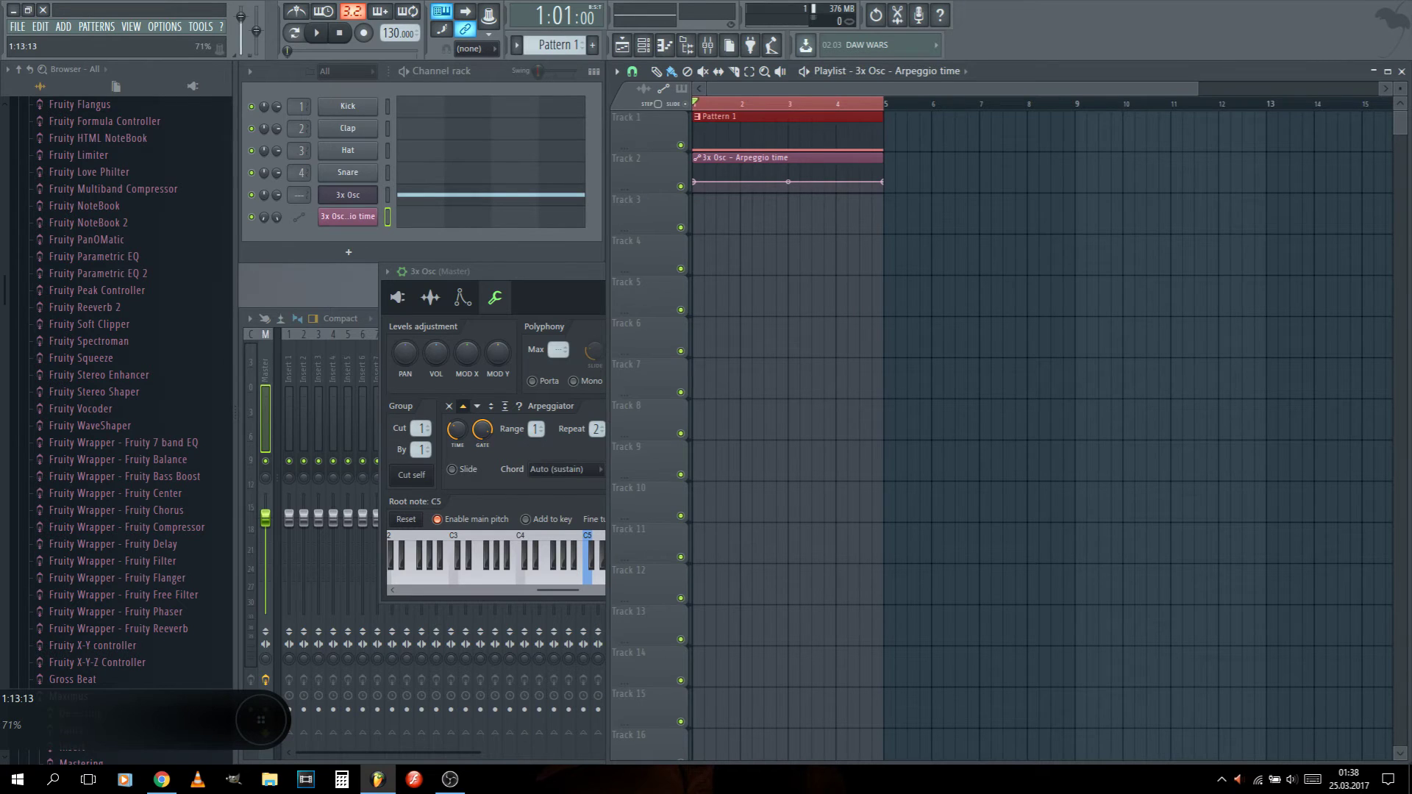
Create an automation clip for the arpeggio time, sloping down from a raised start point, with a control point at bar 3.
{"action": "right_click", "coordinate": [456, 428]}
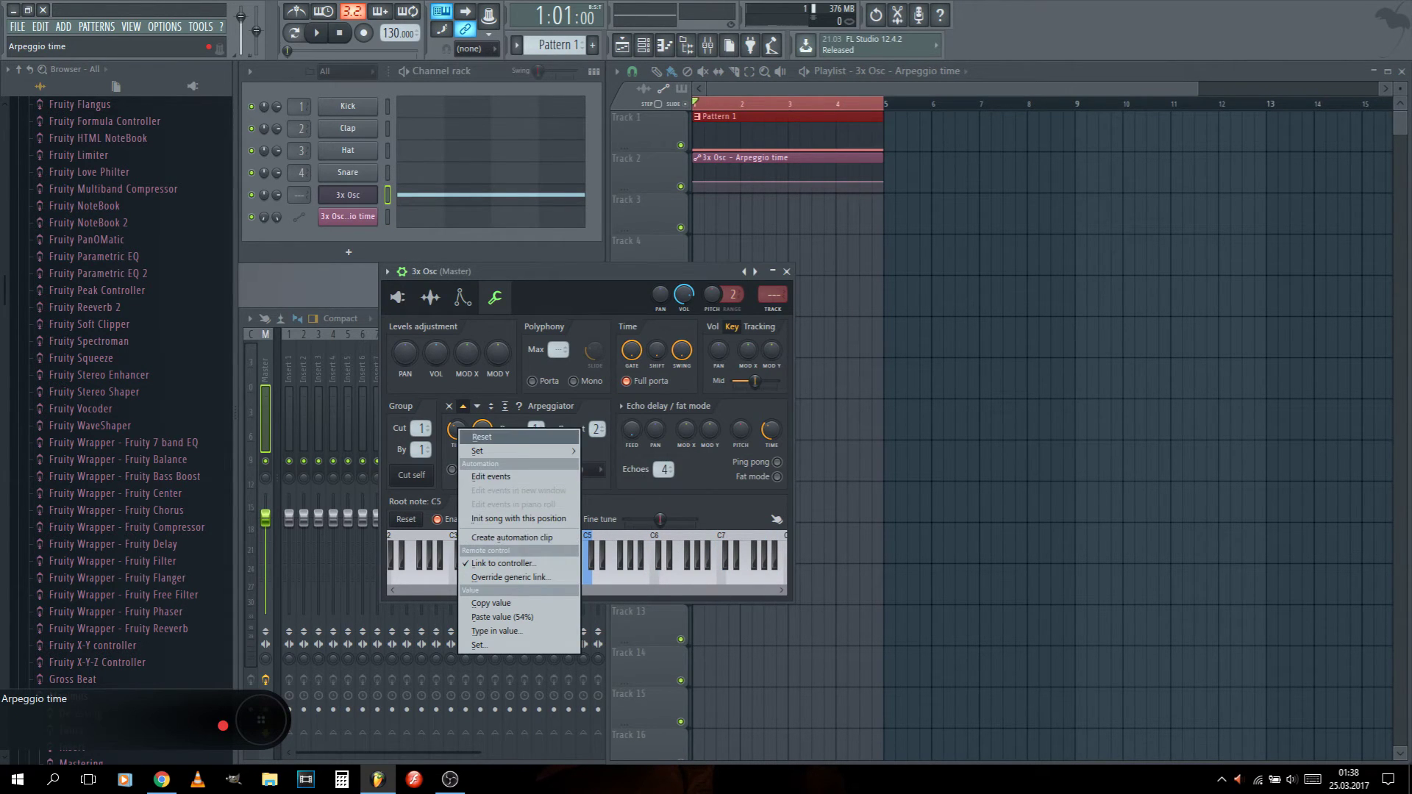
{"action": "left_click", "coordinate": [513, 538]}
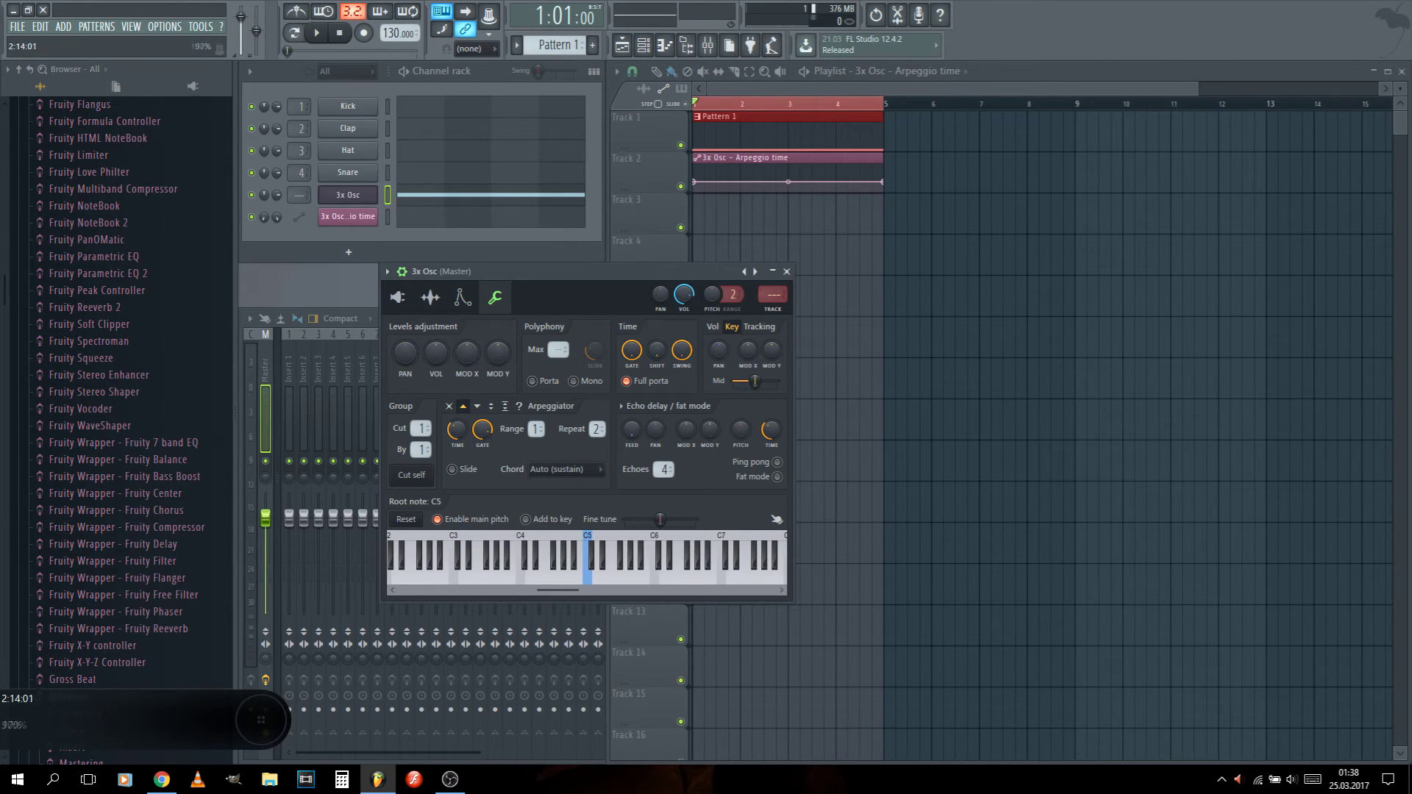
{"action": "left_click_drag", "start_coordinate": [694, 182], "coordinate": [693, 169]}
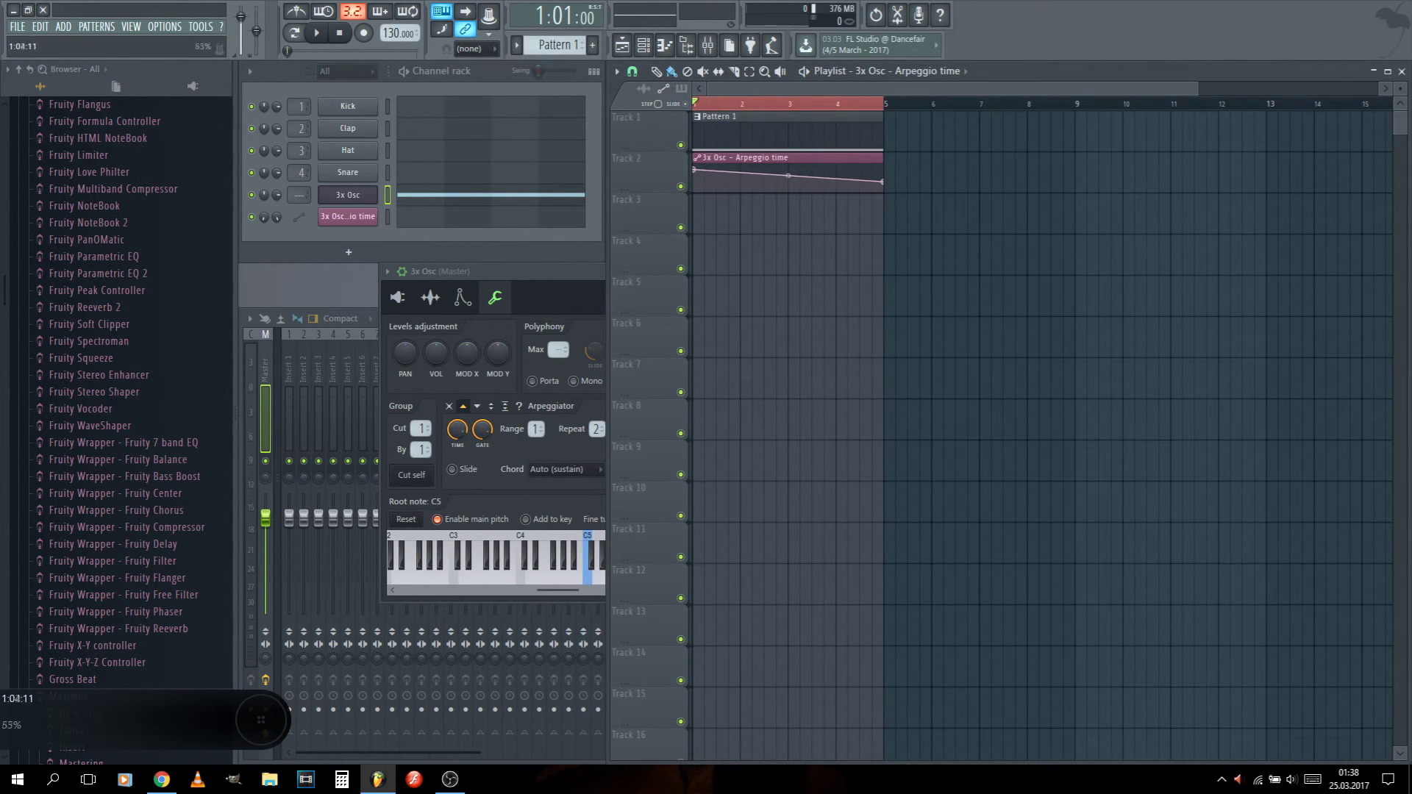
{"action": "right_click", "coordinate": [787, 183]}
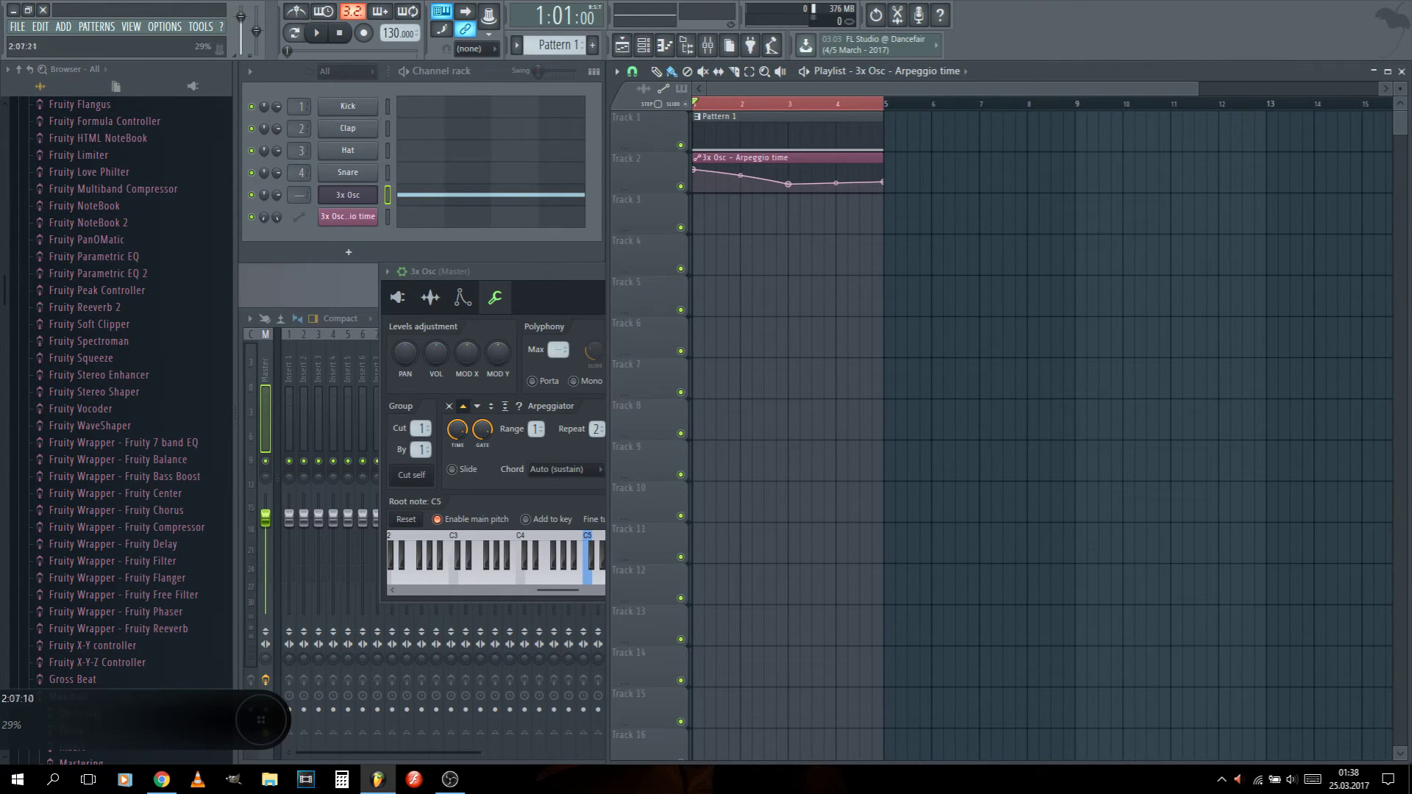
Reshape the arpeggio time automation with a lowered start point and a raised bar 3 point, and play it back.
{"action": "left_click_drag", "start_coordinate": [739, 176], "coordinate": [694, 181]}
{"action": "key", "text": "space"}
{"action": "key", "text": "space"}
{"action": "left_click_drag", "start_coordinate": [787, 183], "coordinate": [787, 171]}
{"action": "key", "text": "space"}
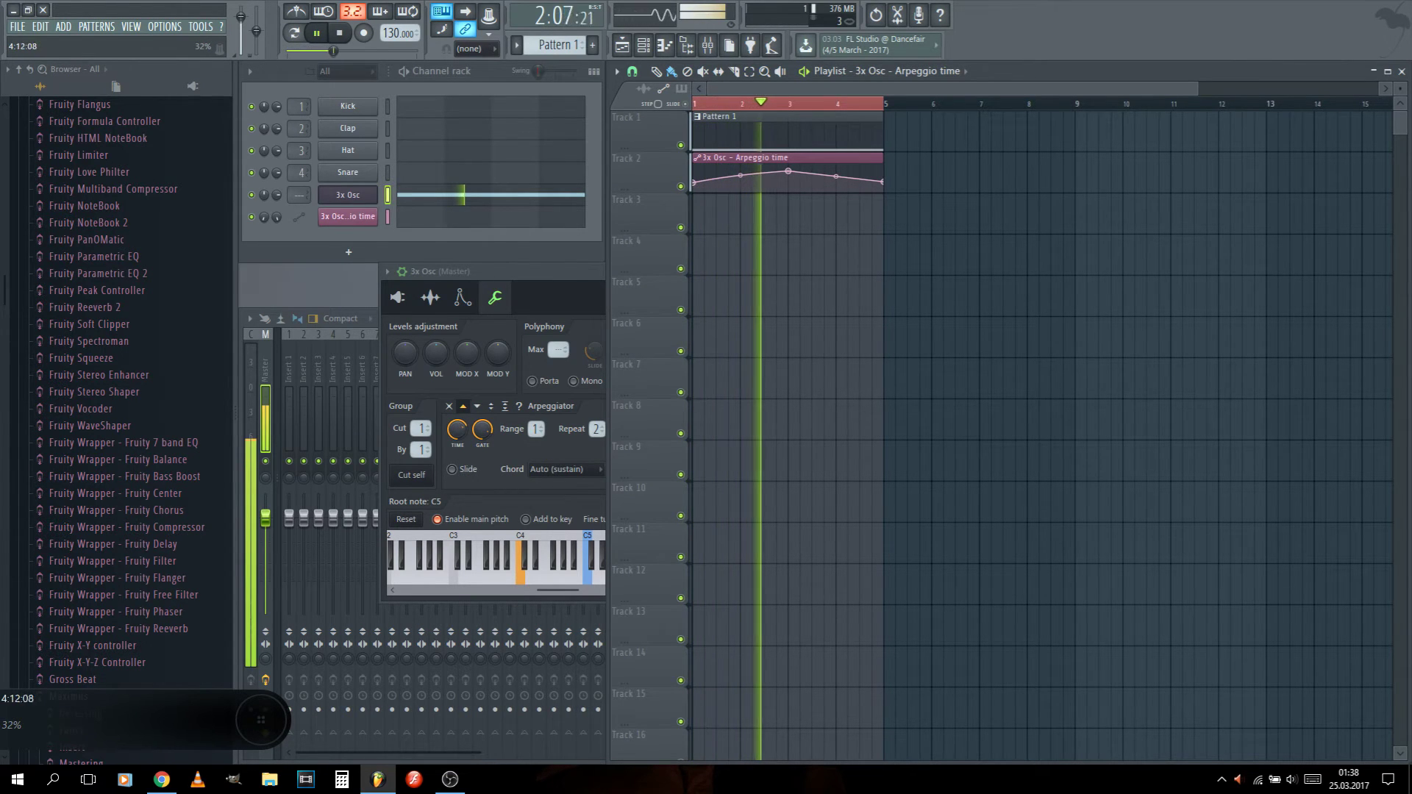
Lower the end point of the arpeggio time automation slightly and play the pattern again.
{"action": "key", "text": "space"}
{"action": "left_click_drag", "start_coordinate": [883, 182], "coordinate": [883, 184]}
{"action": "key", "text": "space"}
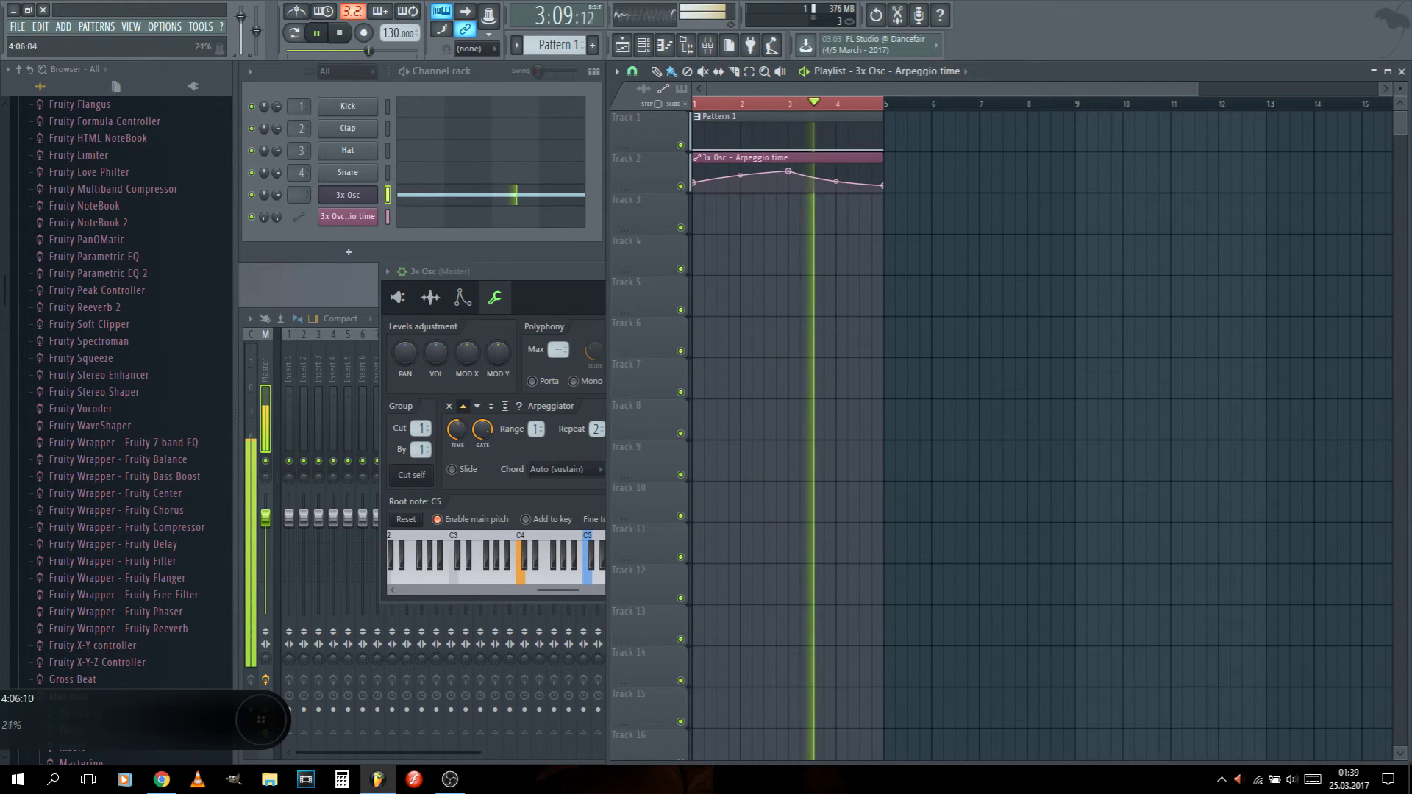
Stop playback, set the 3x Osc pitch range to 20 semitones, and reset the channel pitch after a trial turn.
{"action": "key", "text": "space"}
{"action": "left_click", "coordinate": [555, 327]}
{"action": "scroll", "coordinate": [730, 294], "scroll_direction": "up", "scroll_amount": 2}
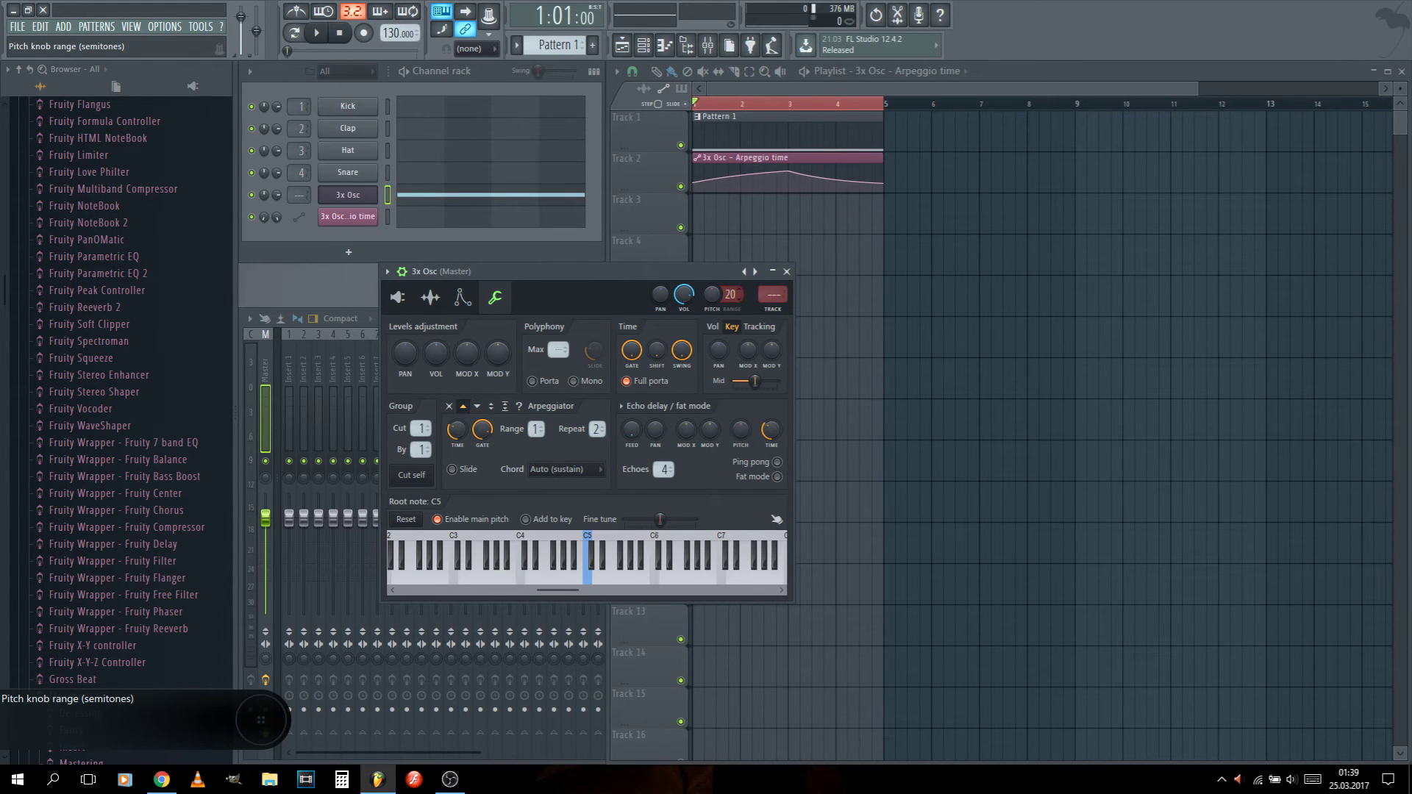
{"action": "left_click_drag", "start_coordinate": [712, 294], "coordinate": [712, 340]}
{"action": "right_click", "coordinate": [712, 294]}
{"action": "left_click", "coordinate": [743, 307]}
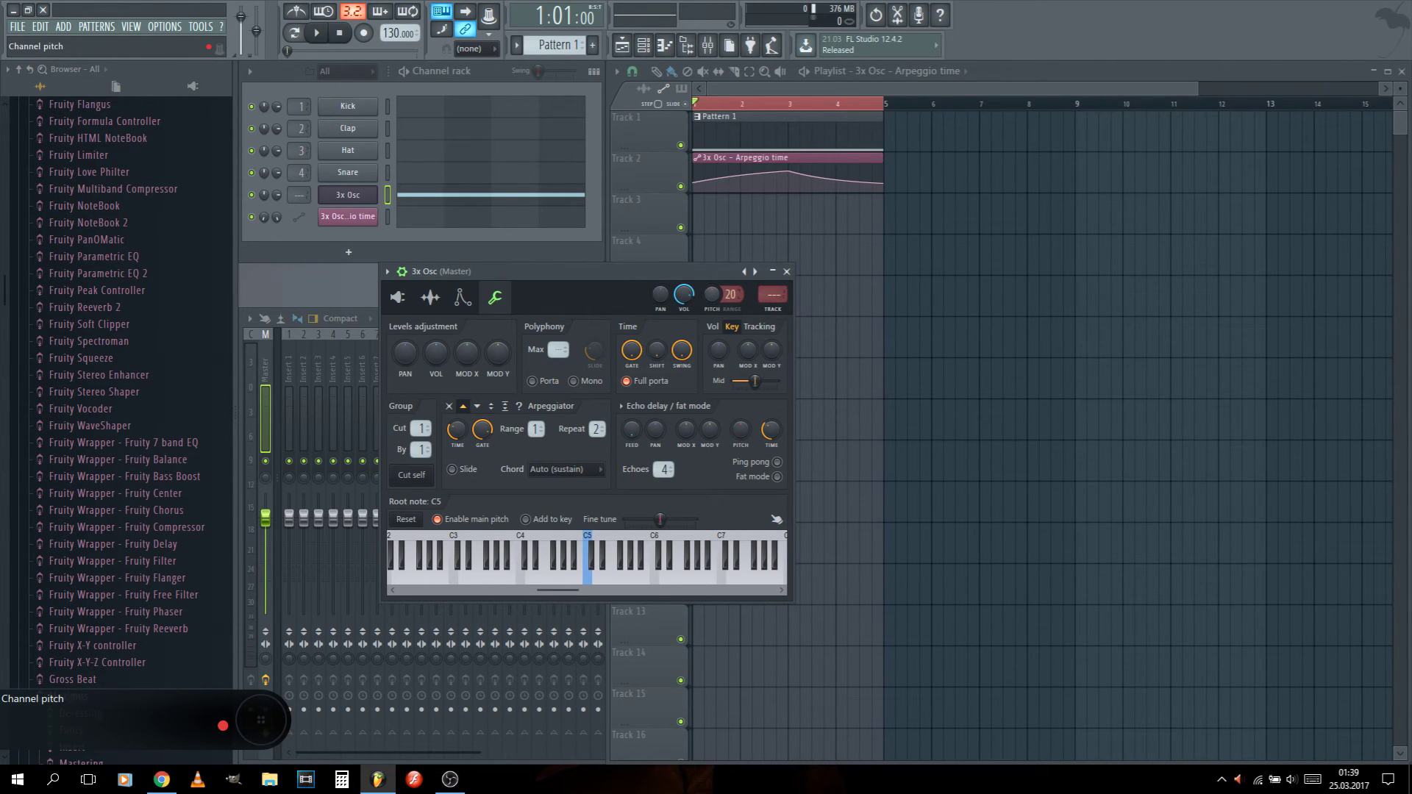
Create an automation clip for the 3x Osc channel pitch, lower its end point to about 39%, and play it back.
{"action": "mouse_move", "coordinate": [712, 294]}
{"action": "left_mouse_down"}
{"action": "mouse_move", "coordinate": [712, 272]}
{"action": "mouse_move", "coordinate": [712, 309]}
{"action": "left_mouse_up"}
{"action": "left_click_drag", "start_coordinate": [711, 294], "coordinate": [712, 292]}
{"action": "right_click", "coordinate": [711, 294]}
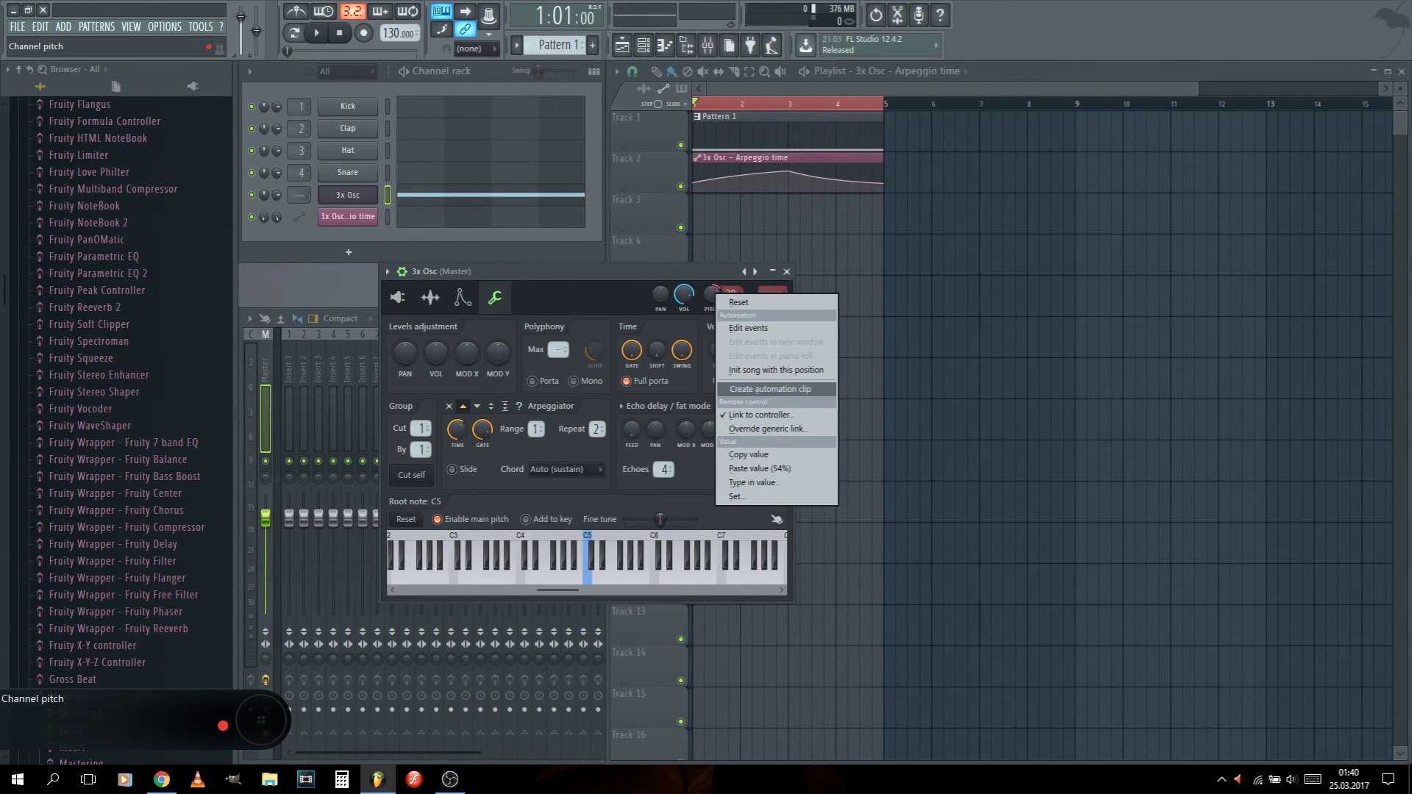
{"action": "left_click", "coordinate": [770, 389]}
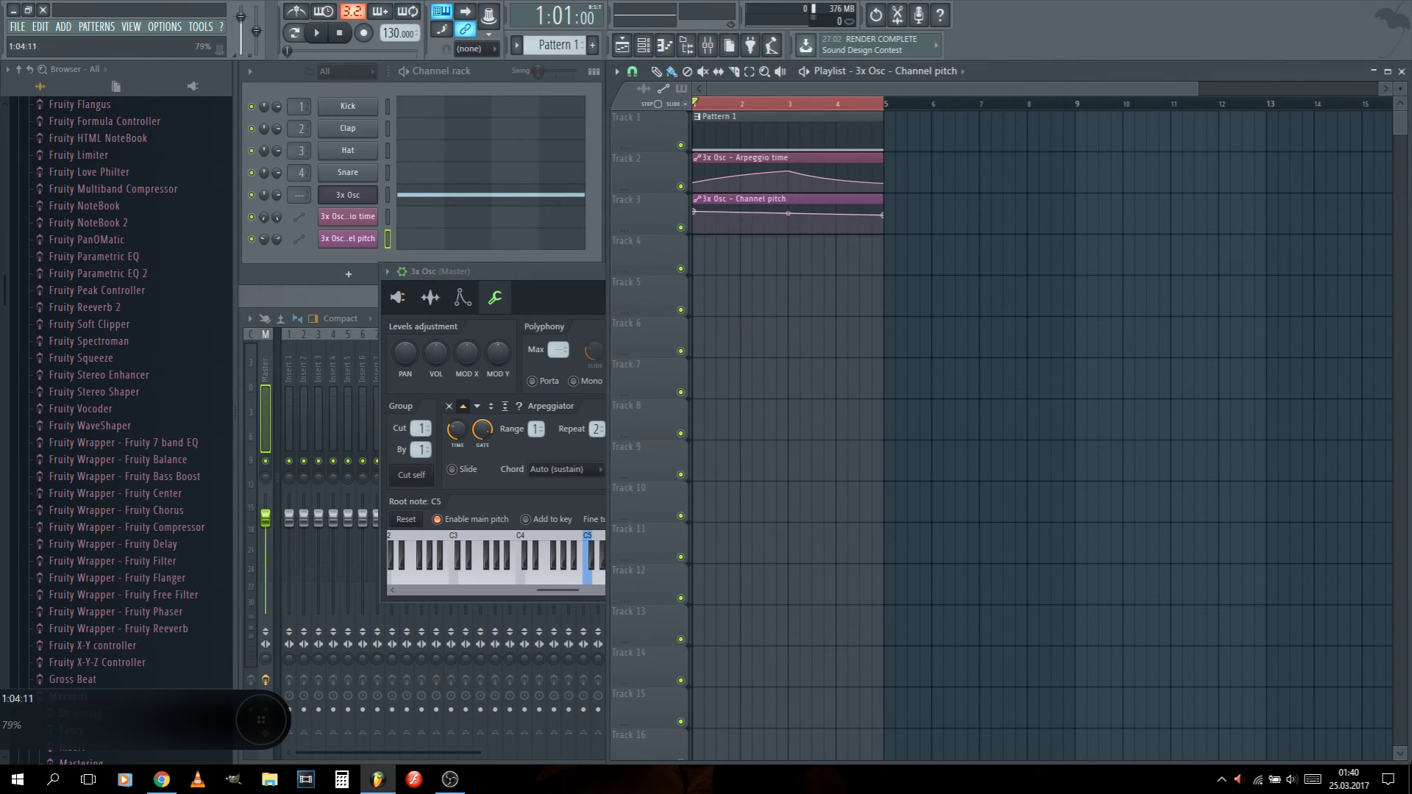
{"action": "left_click_drag", "start_coordinate": [883, 215], "coordinate": [883, 223]}
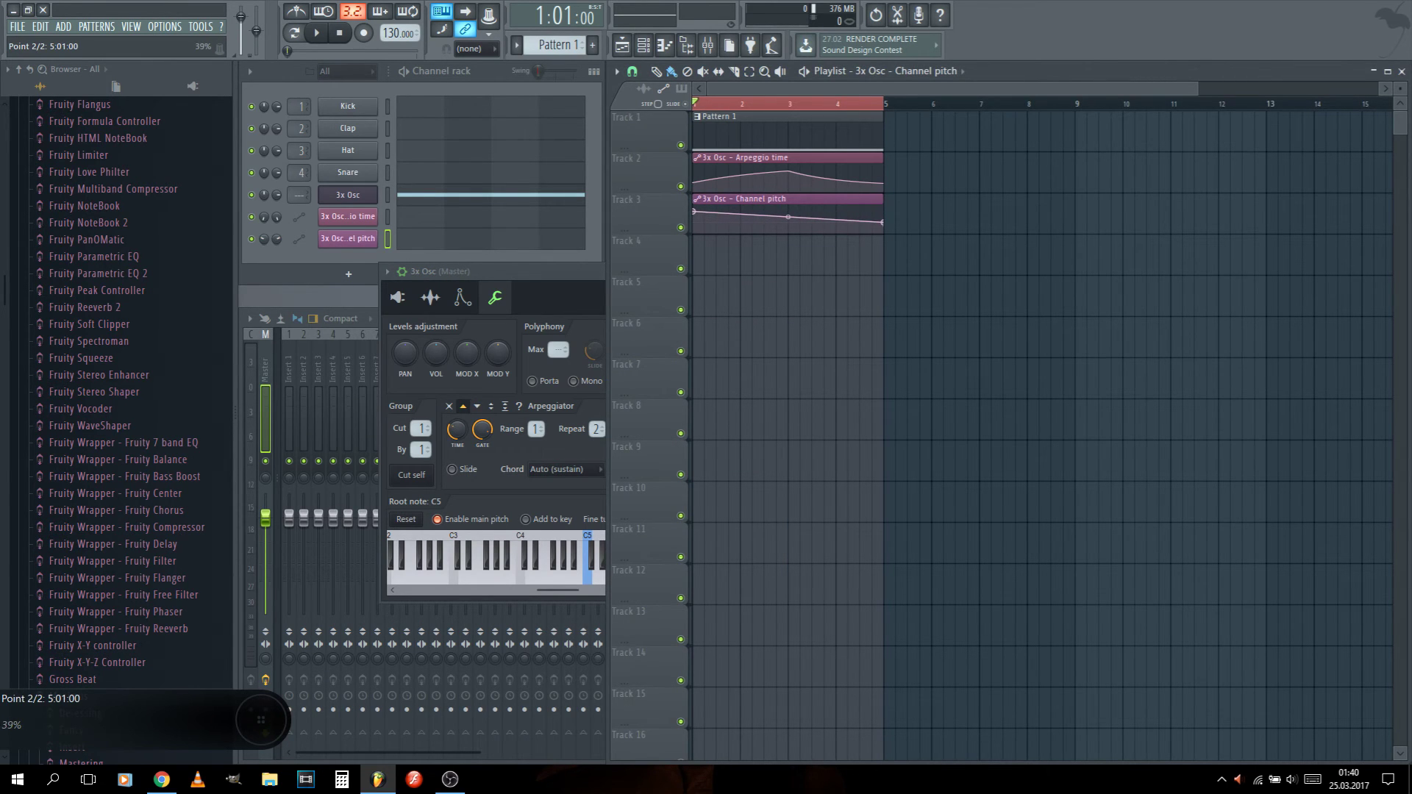
{"action": "key", "text": "space"}
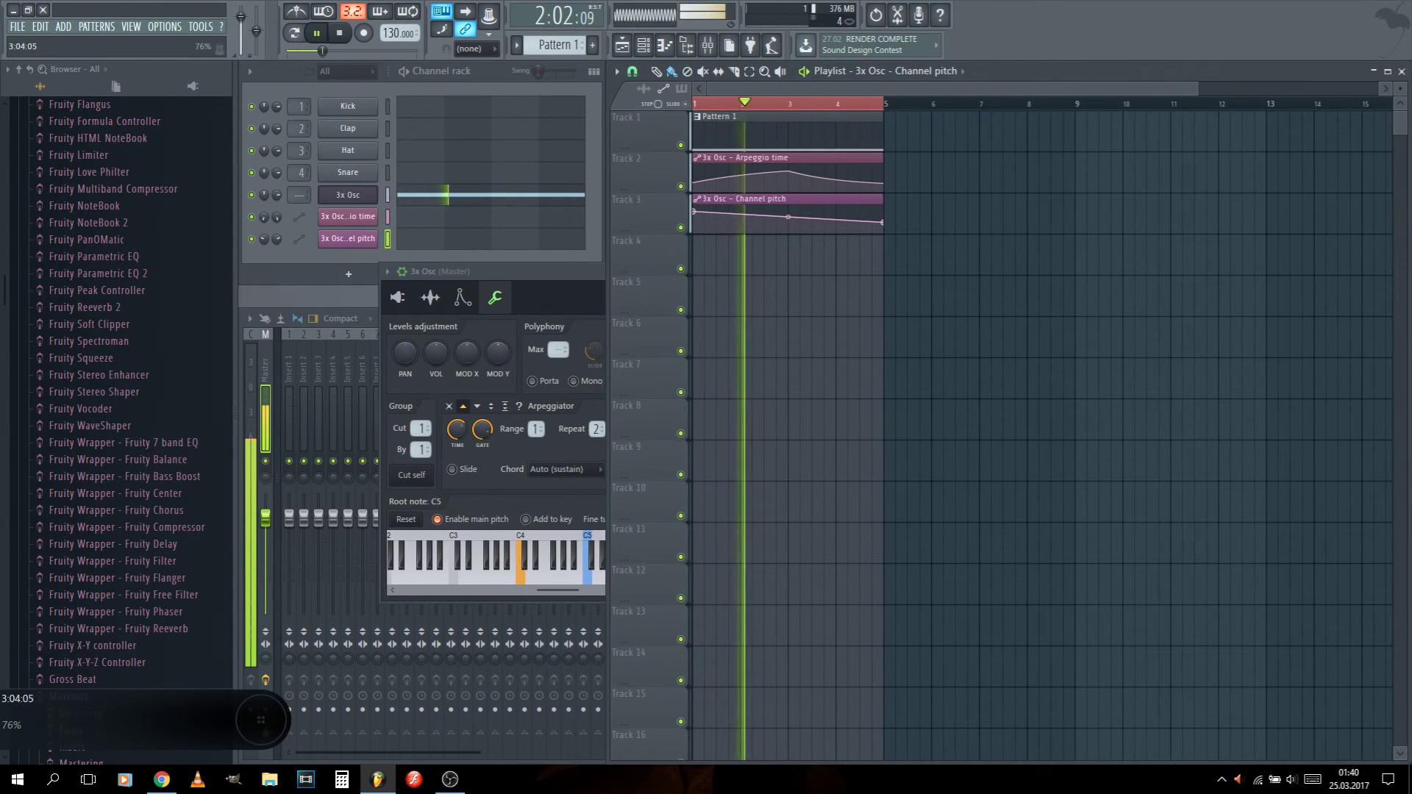
{"action": "key", "text": "space"}
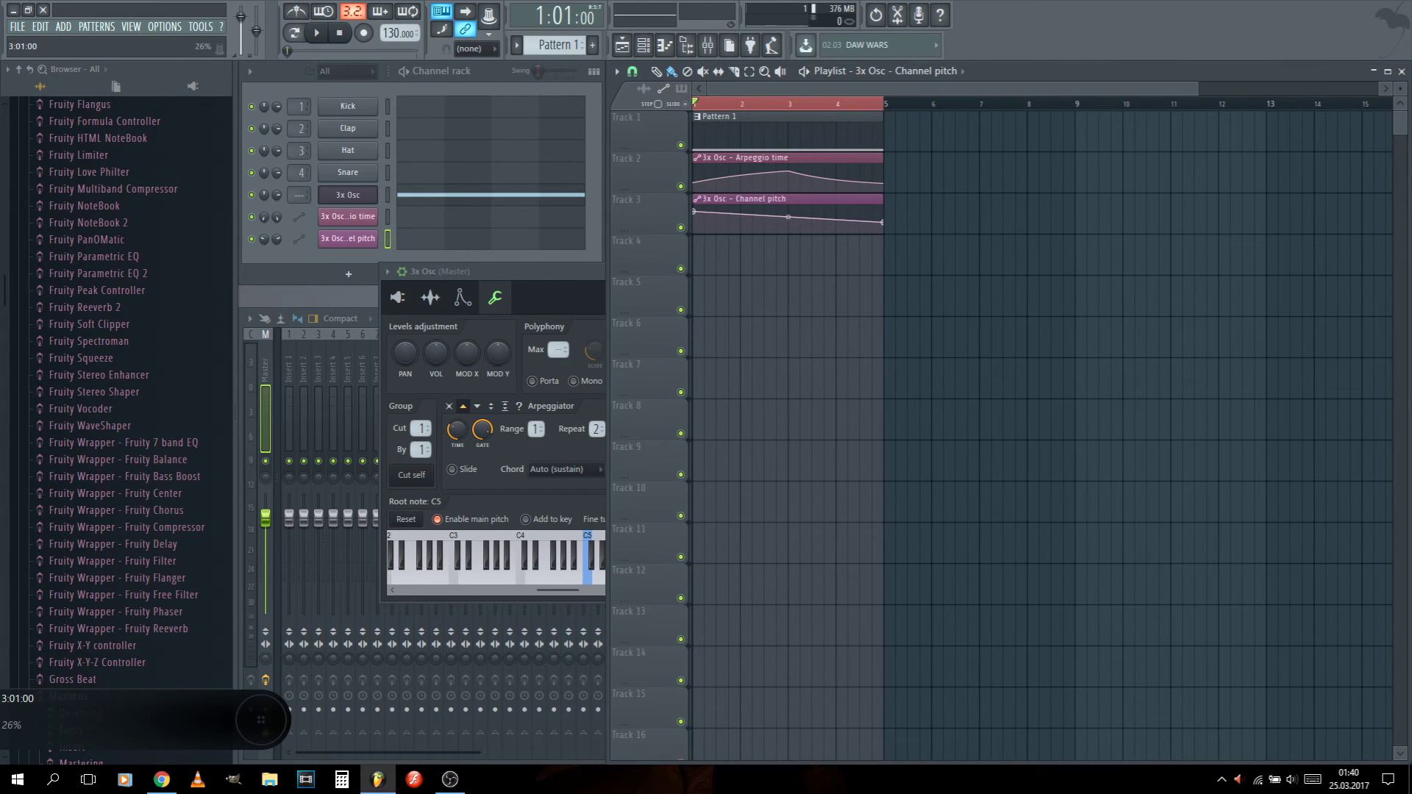
Add a control point at bar 3 of the channel pitch automation at about 26%, raise the end point, and play it back.
{"action": "left_click_drag", "start_coordinate": [788, 217], "coordinate": [789, 226]}
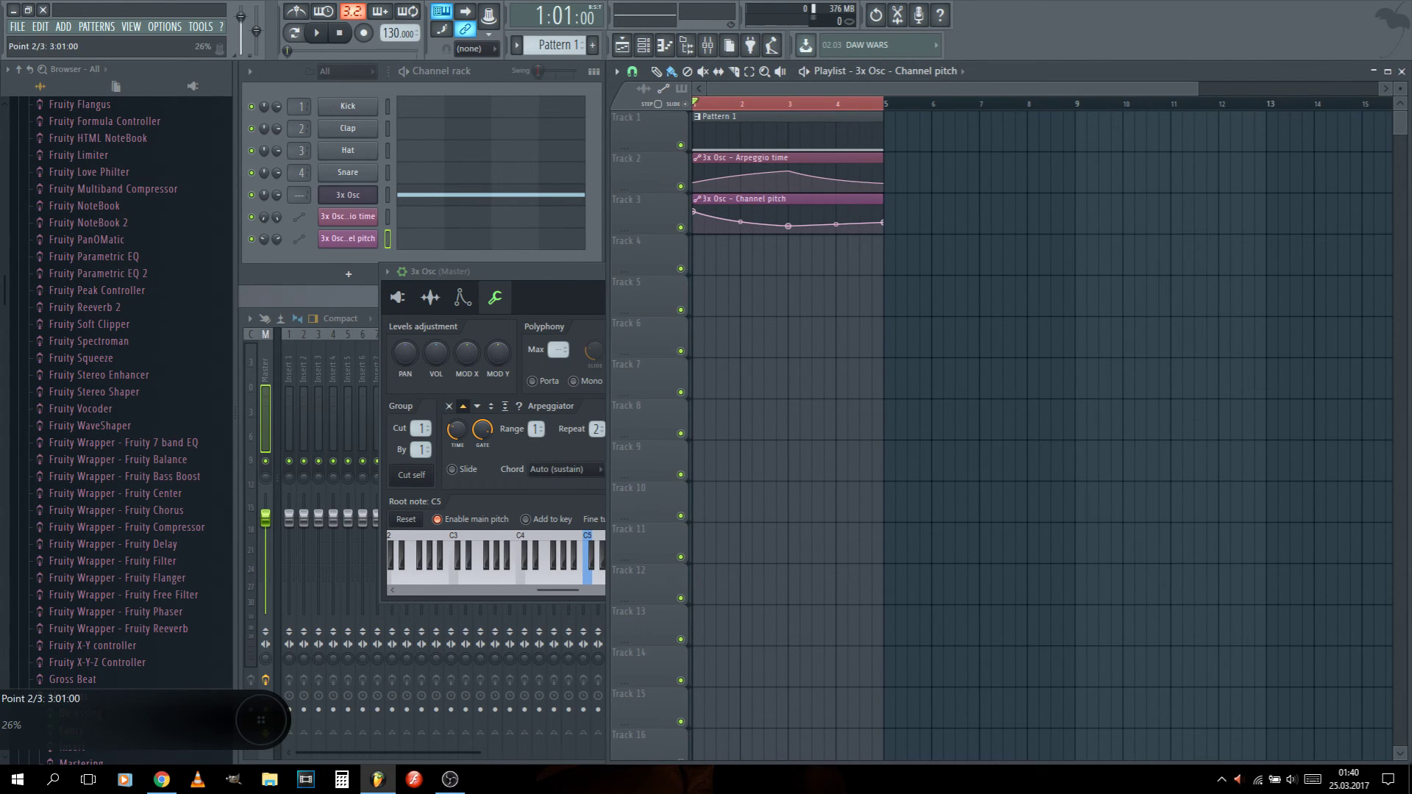
{"action": "left_click_drag", "start_coordinate": [882, 222], "coordinate": [882, 216]}
{"action": "key", "text": "space"}
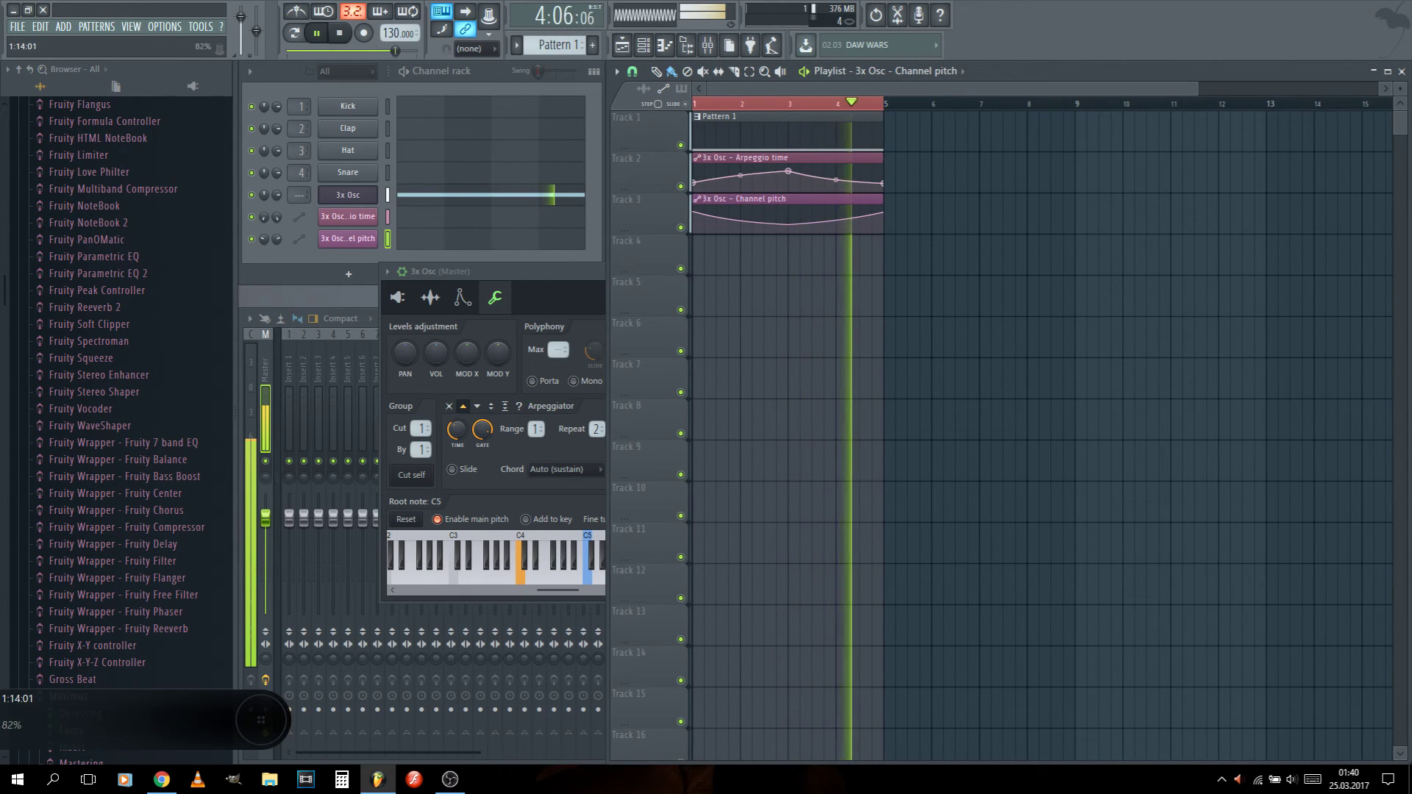
{"action": "key", "text": "space"}
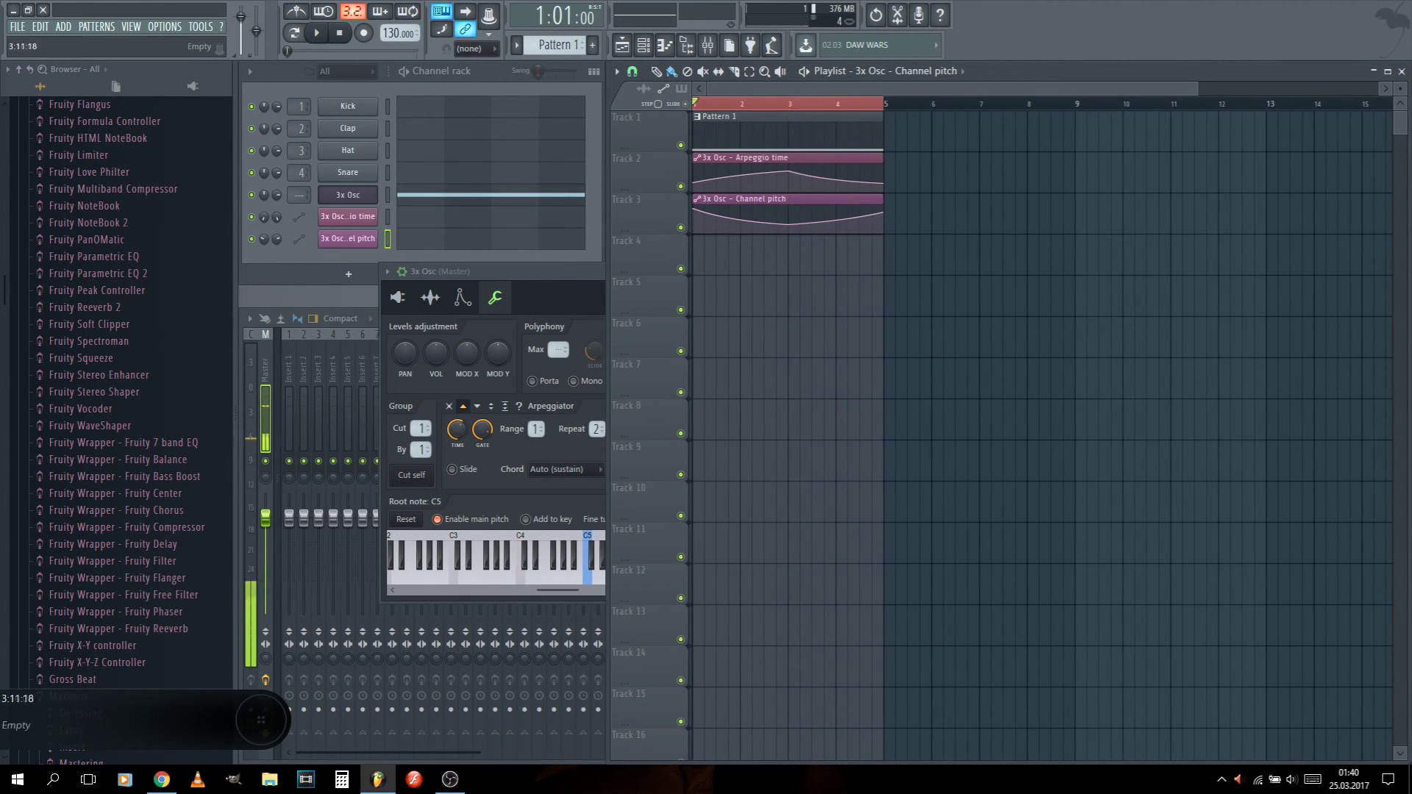
Close the 3x Osc window and route its channel to mixer track 5.
{"action": "left_click", "coordinate": [556, 326]}
{"action": "left_click", "coordinate": [786, 272]}
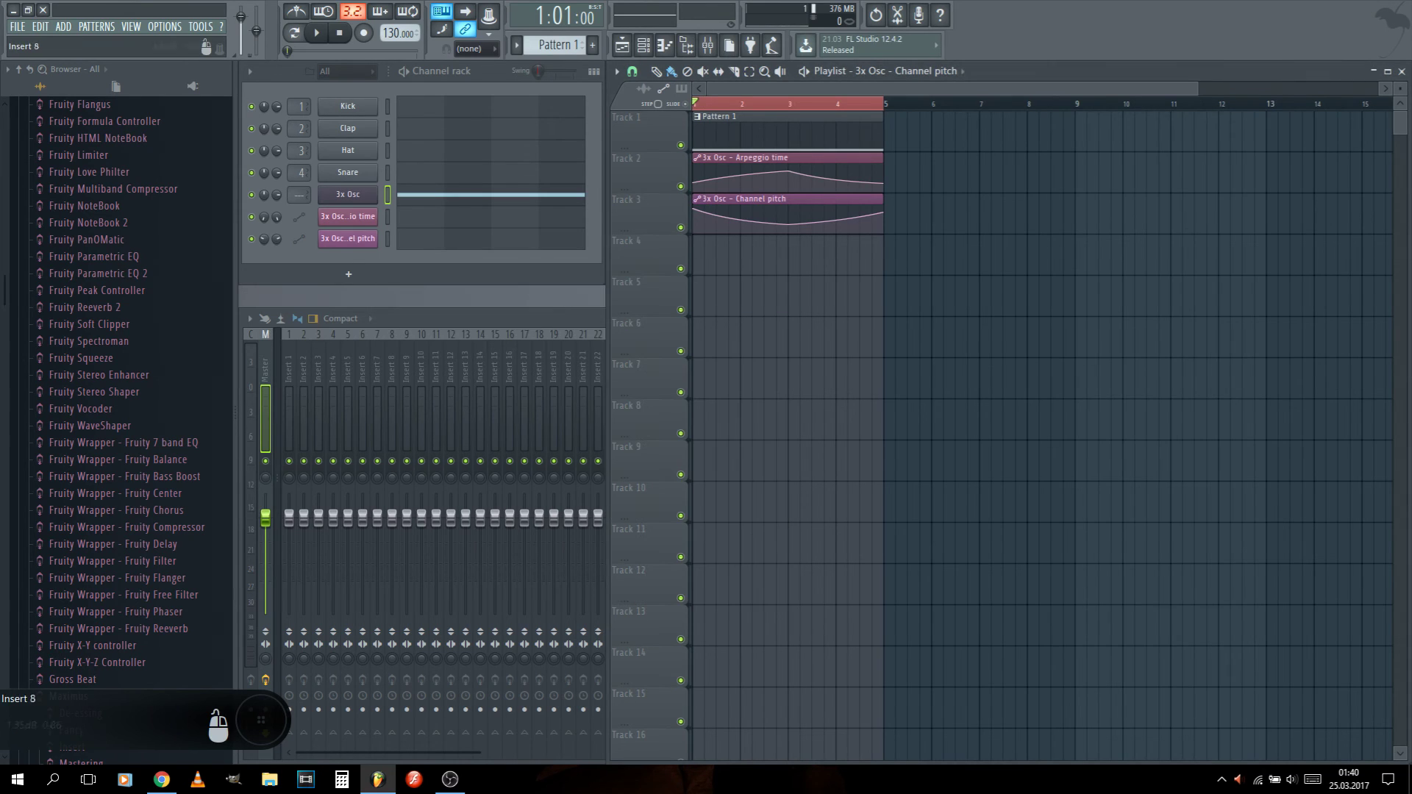
{"action": "scroll", "coordinate": [300, 194], "scroll_direction": "up", "scroll_amount": 5}
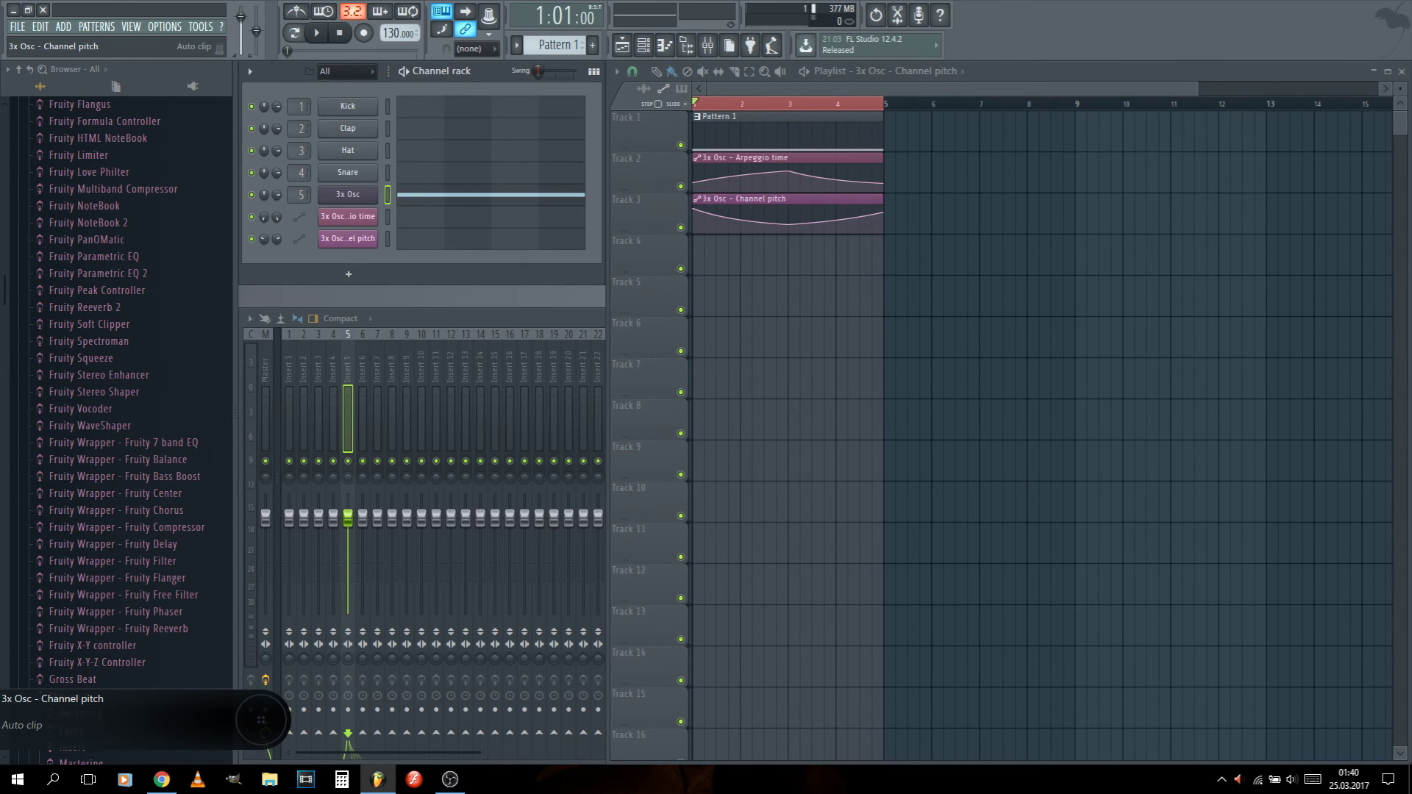
Load Fruity Delay 2 into the first effect slot of mixer track Insert 5.
{"action": "left_click", "coordinate": [347, 417]}
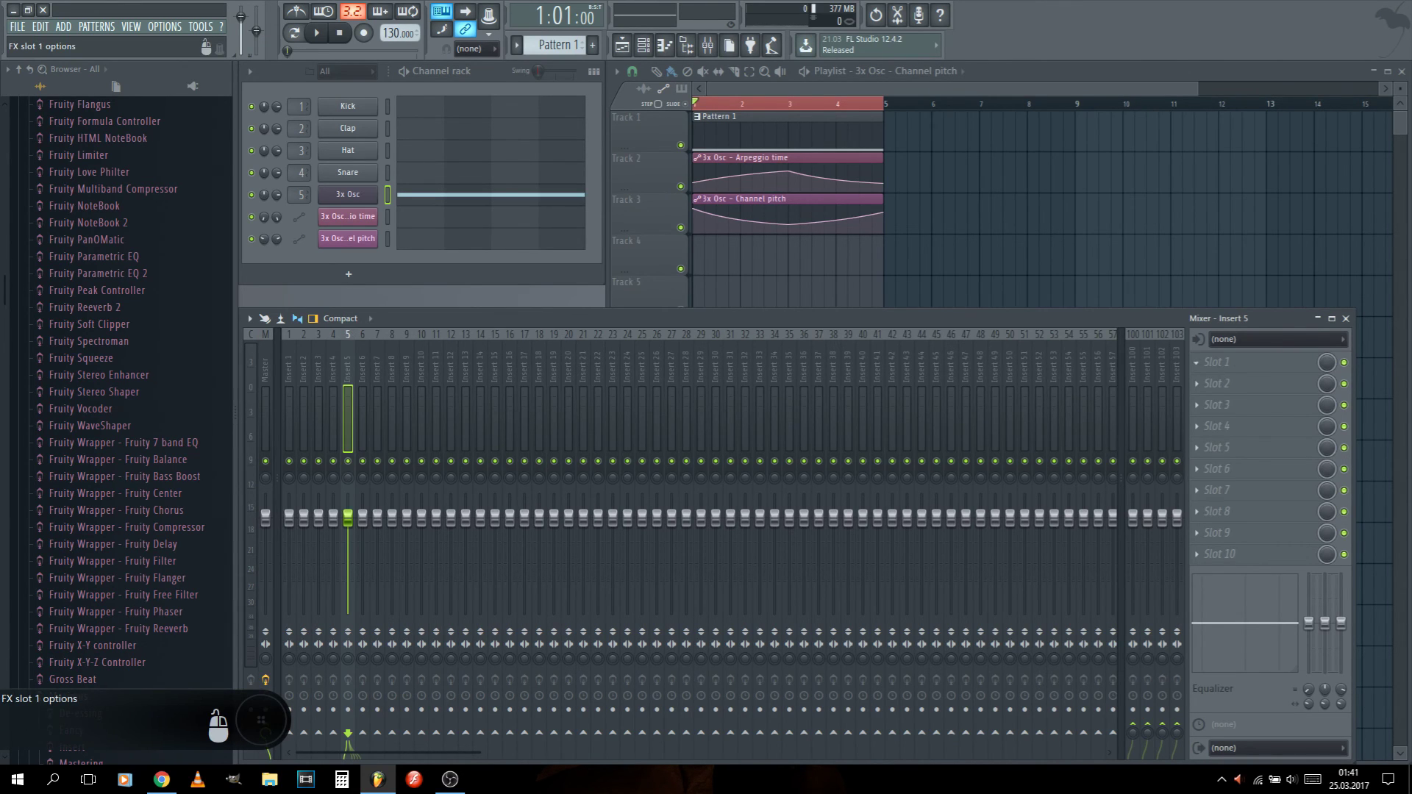
{"action": "left_click", "coordinate": [1220, 361]}
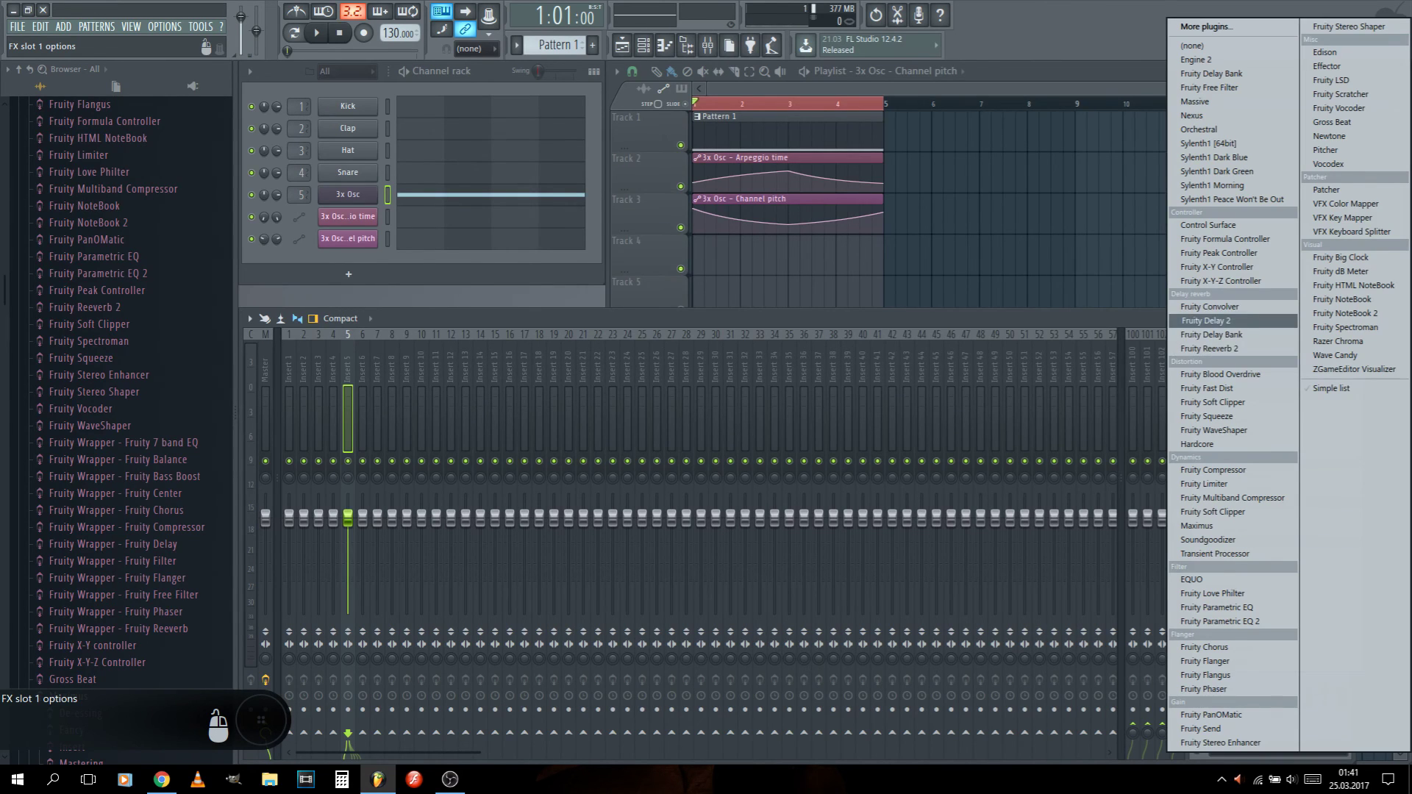
{"action": "left_click", "coordinate": [1206, 320]}
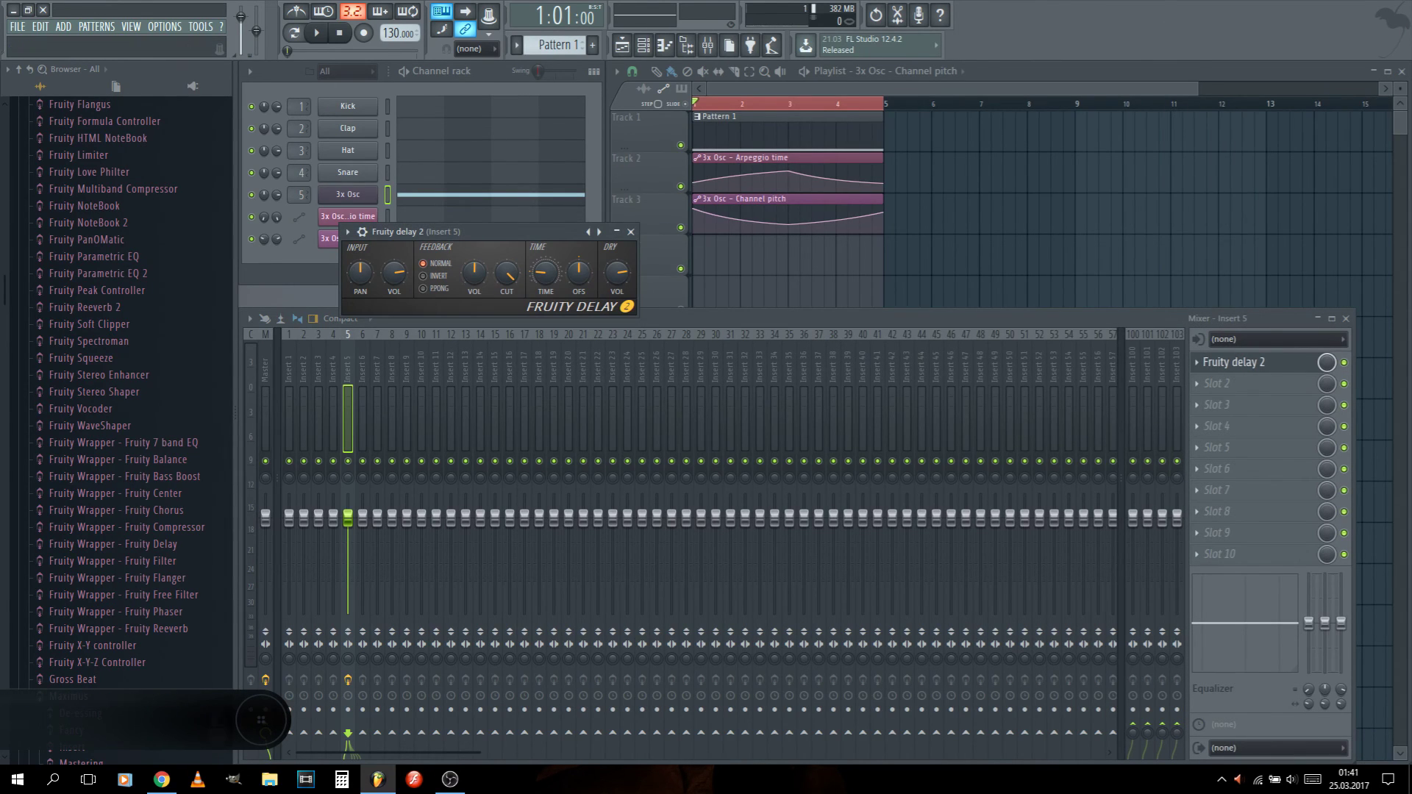
Apply the PingPongGLUE preset to Fruity Delay 2 and play back the sound with the delay.
{"action": "left_click_drag", "start_coordinate": [478, 232], "coordinate": [622, 284]}
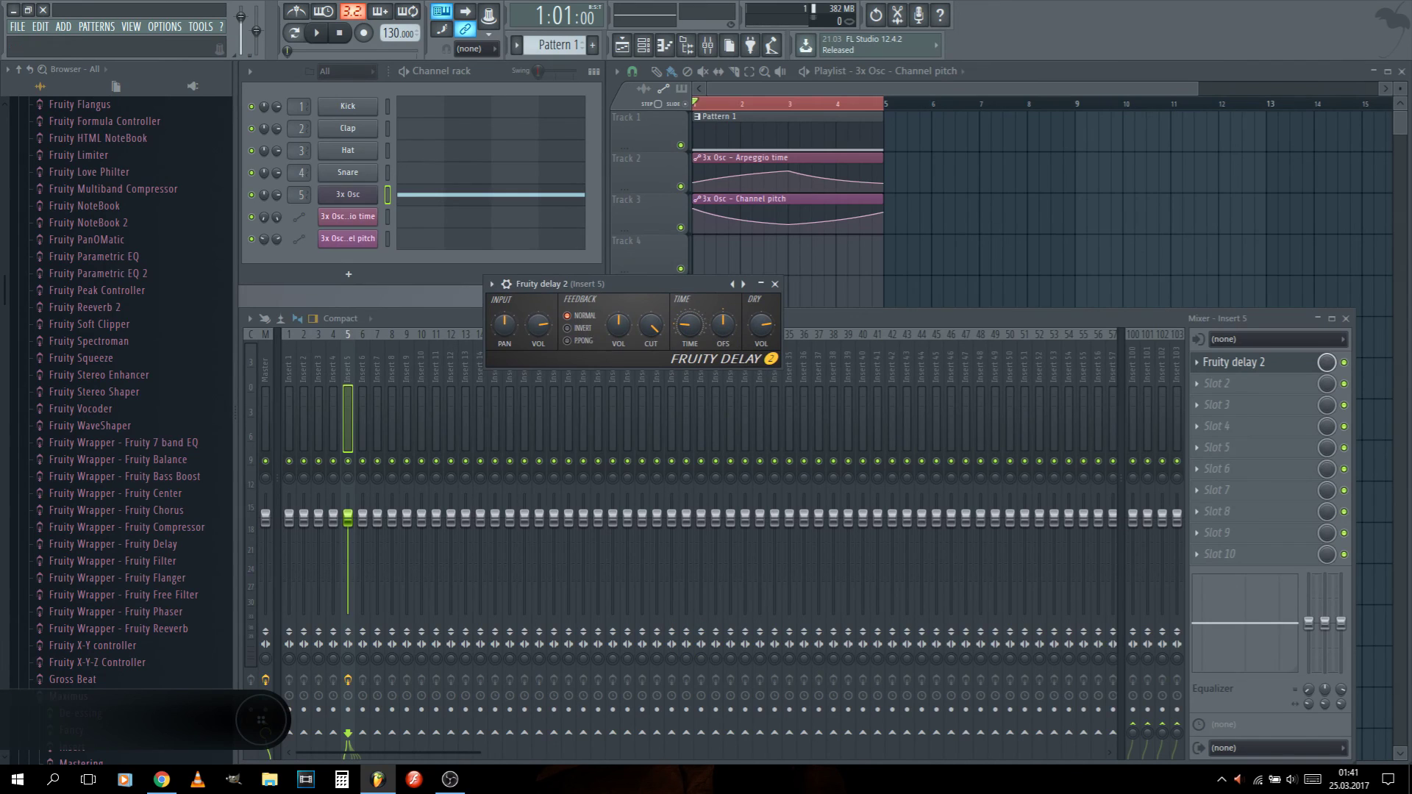
{"action": "left_click", "coordinate": [492, 284]}
{"action": "mouse_move", "coordinate": [529, 327]}
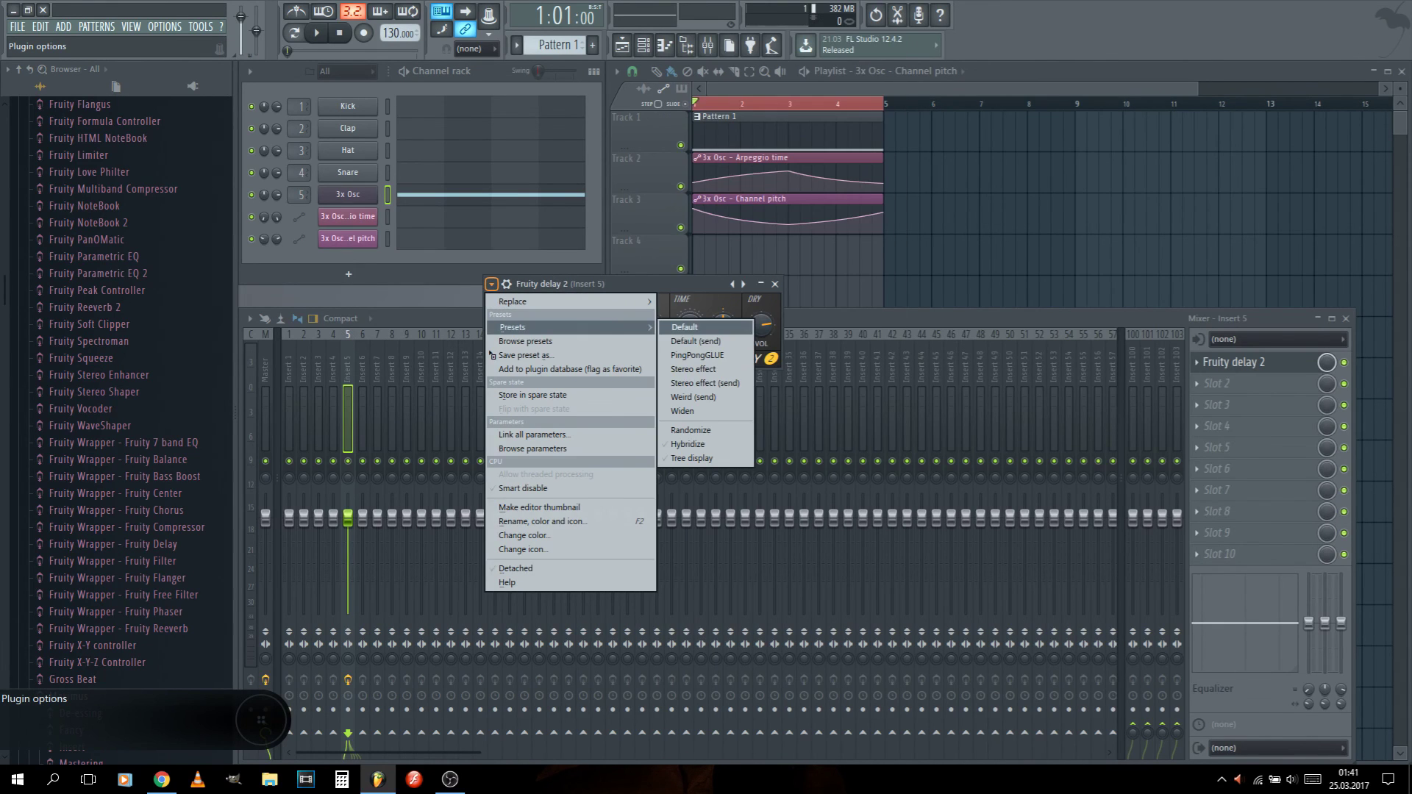
{"action": "left_click", "coordinate": [697, 355]}
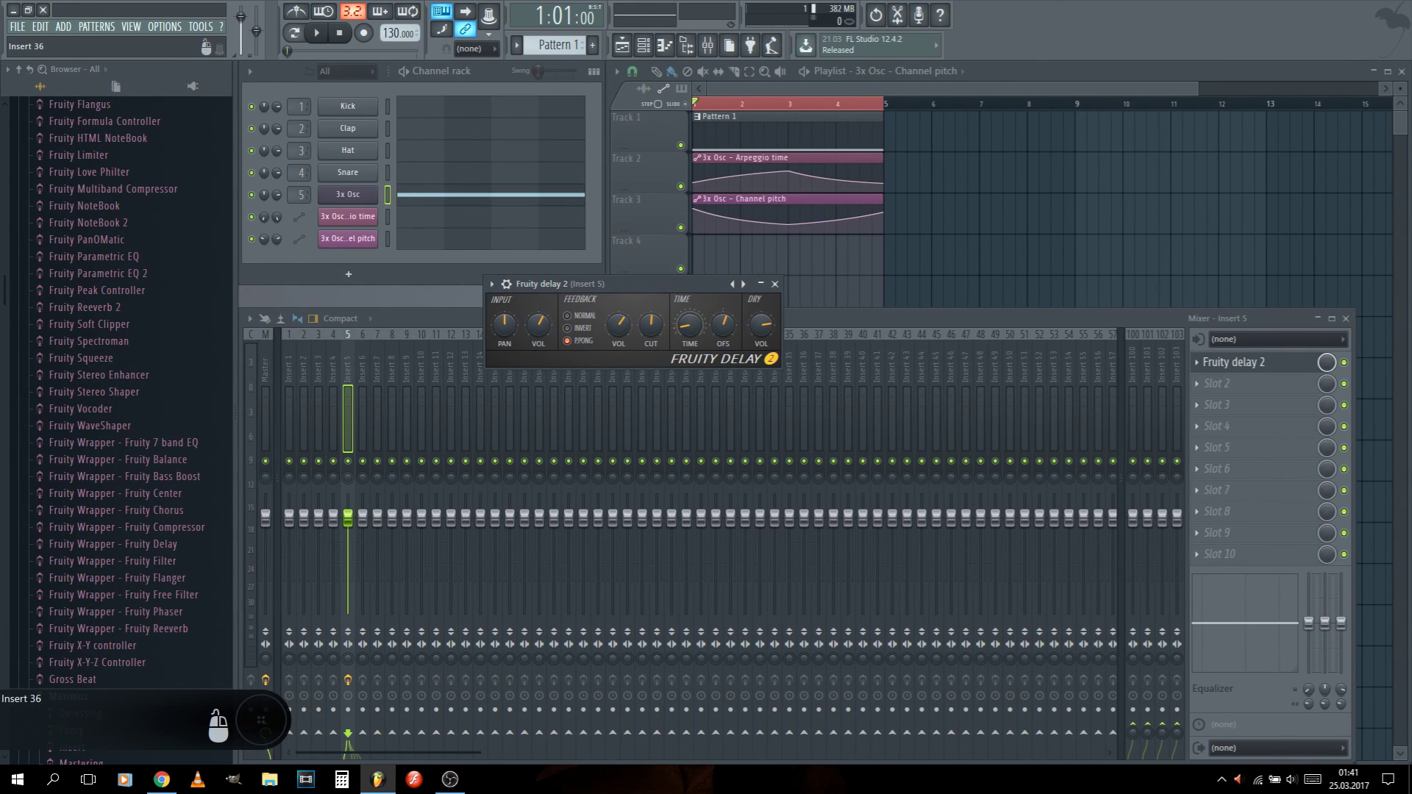
{"action": "left_click_drag", "start_coordinate": [559, 284], "coordinate": [391, 288]}
{"action": "key", "text": "space"}
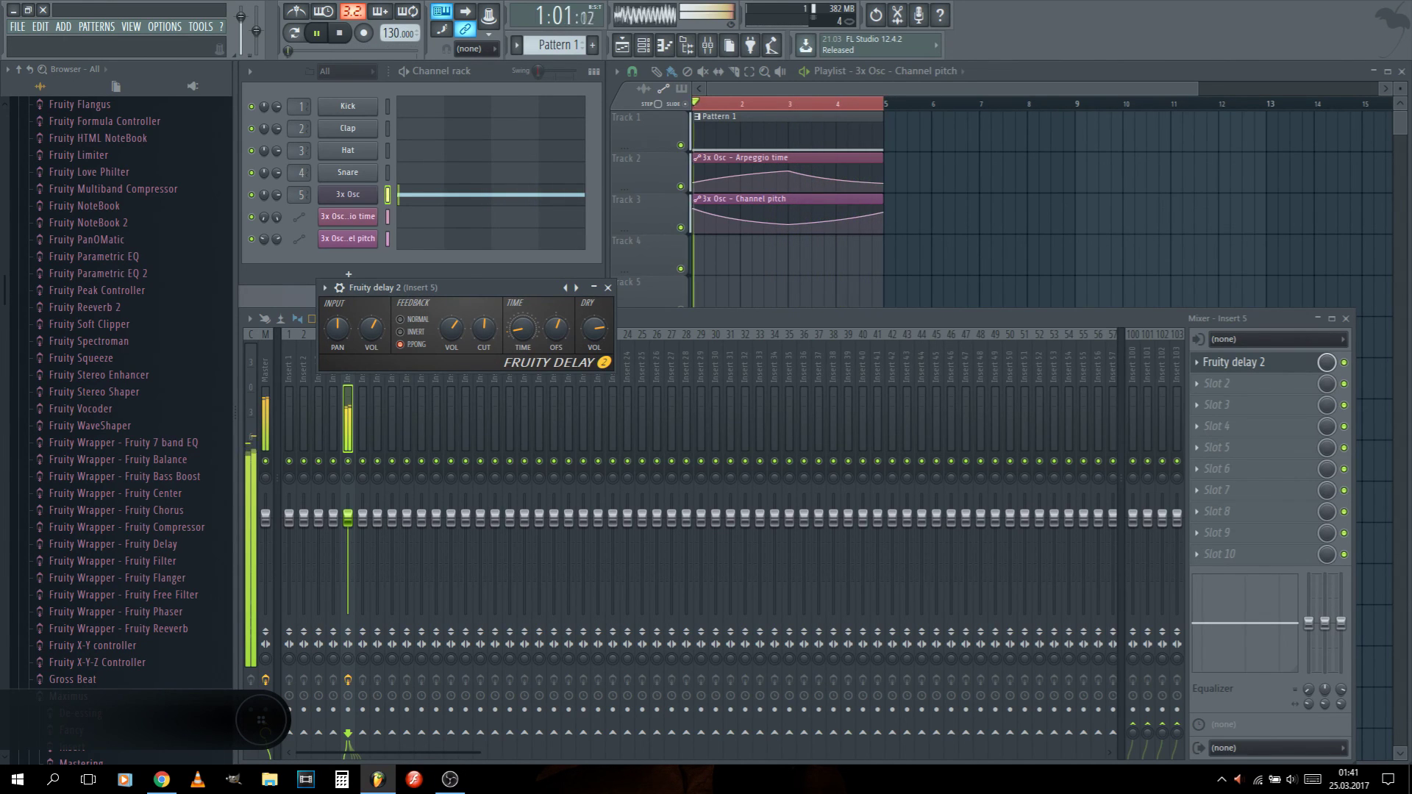
{"action": "key", "text": "space"}
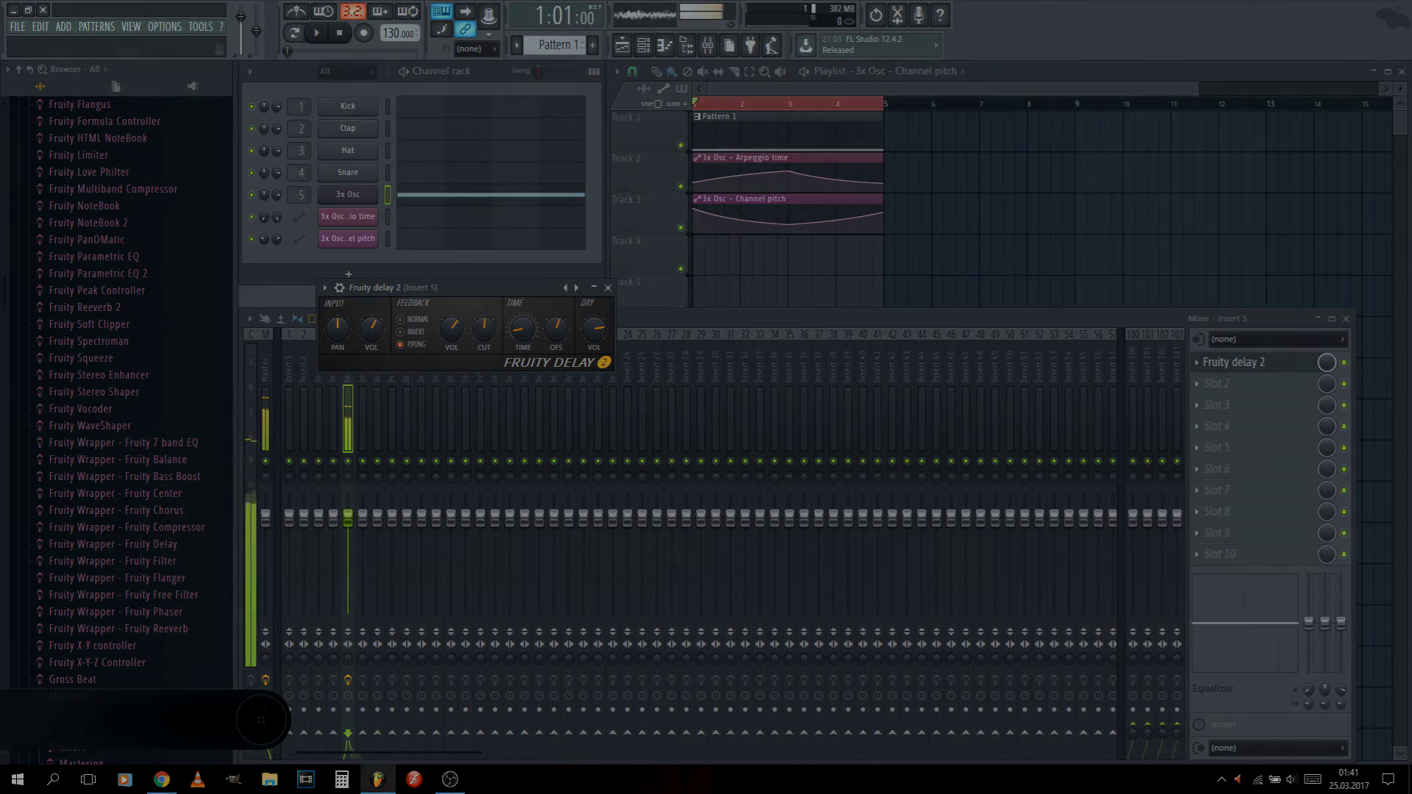